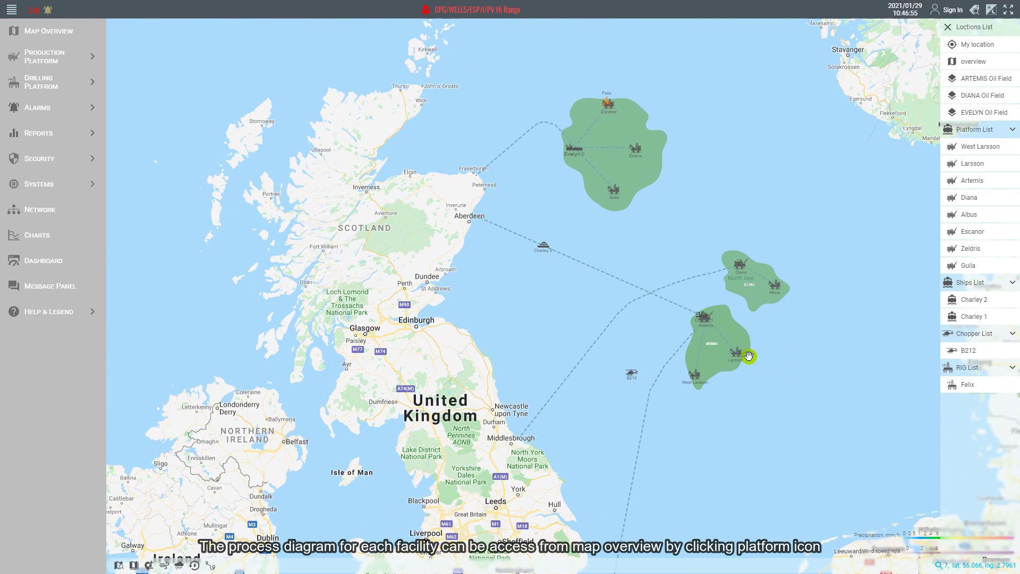
# Open the Larsson platform summary (sea line pressure 7.6 bar) and its process diagrams.
pyautogui.click(737, 356)
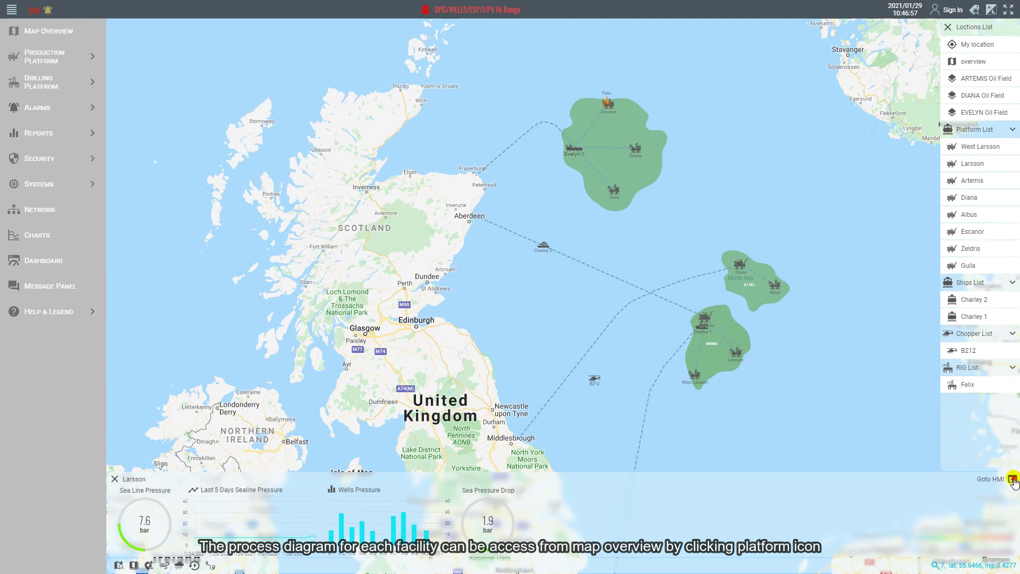
pyautogui.click(1013, 479)
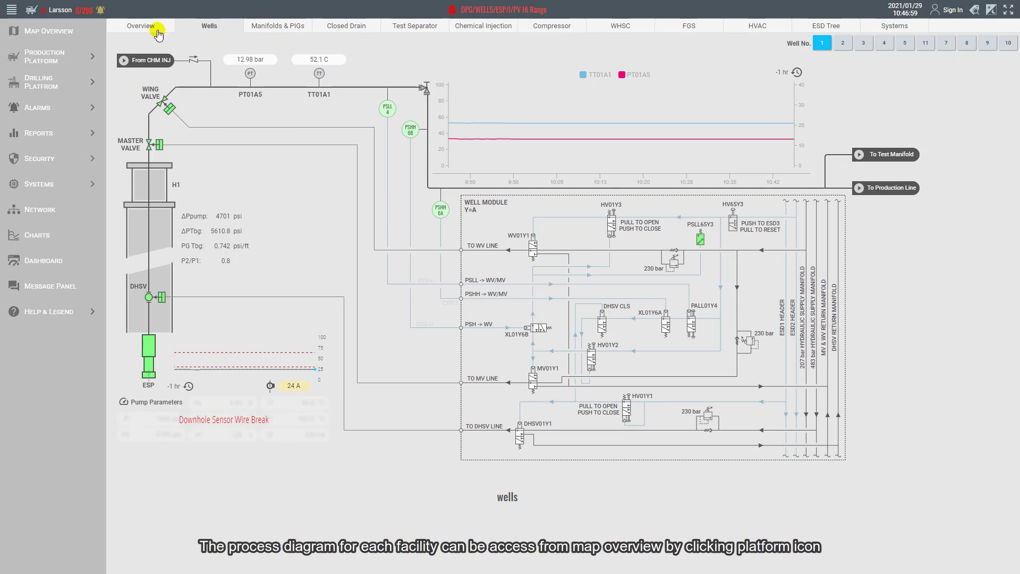
# Step through the wellhead data for wells 2, 3 and 4.
pyautogui.click(850, 45)
pyautogui.click(863, 42)
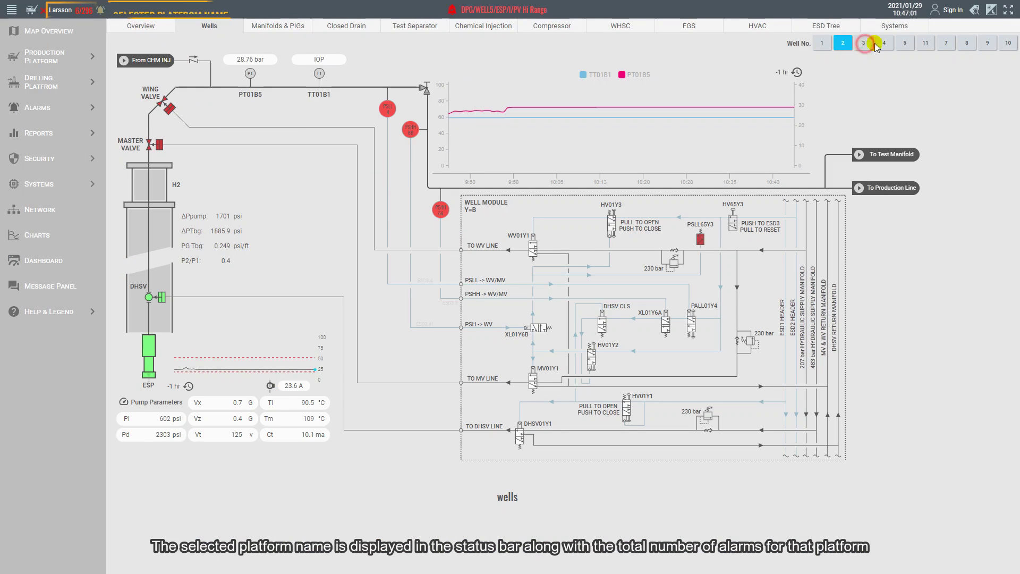
pyautogui.click(884, 42)
# Browse the gauge Overview, Manifolds & PIGs, Closed Drain and Test Separator pages.
pyautogui.click(137, 27)
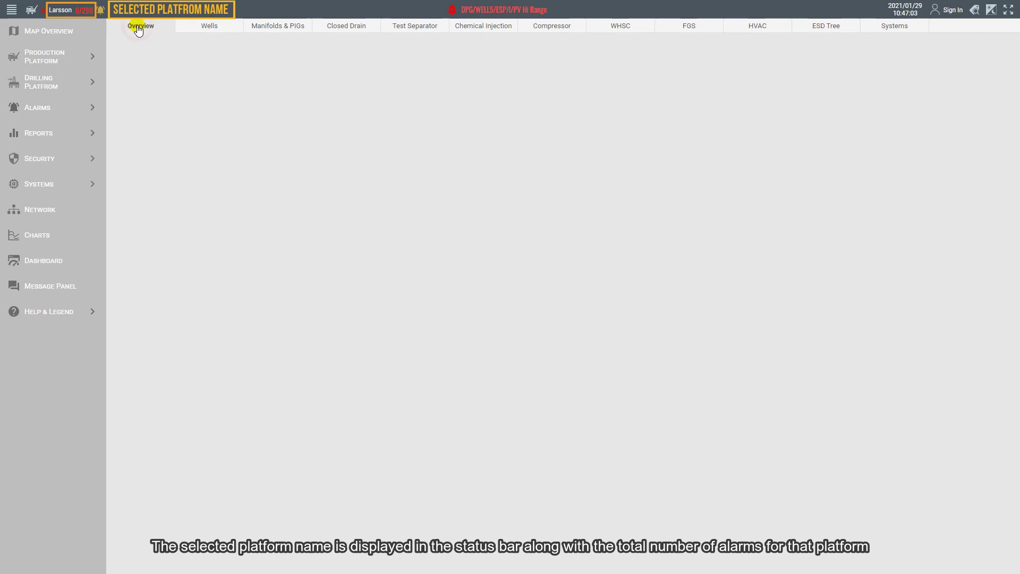
pyautogui.scroll(-5, 273, 183)
pyautogui.scroll(5, 281, 192)
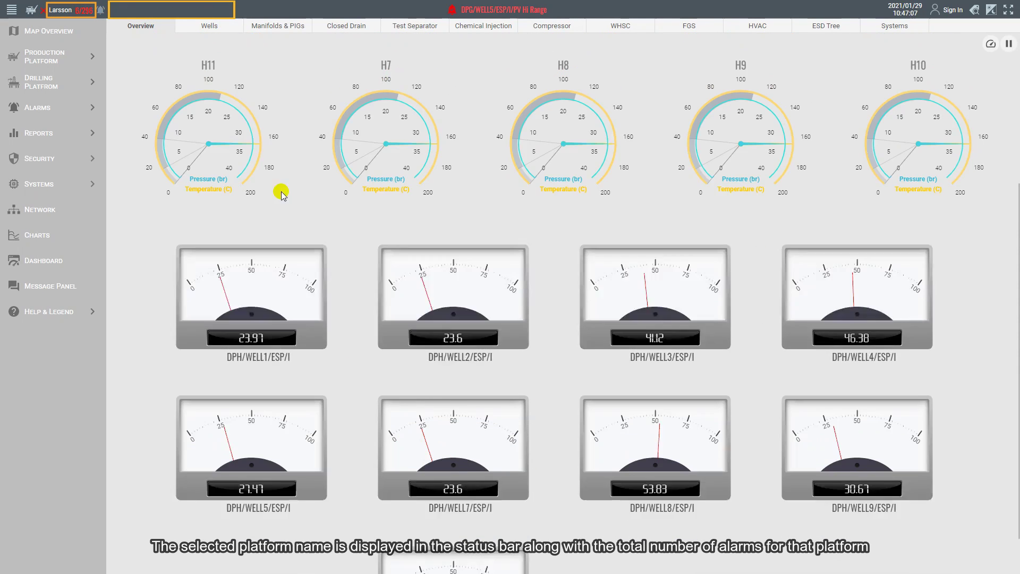
pyautogui.click(268, 31)
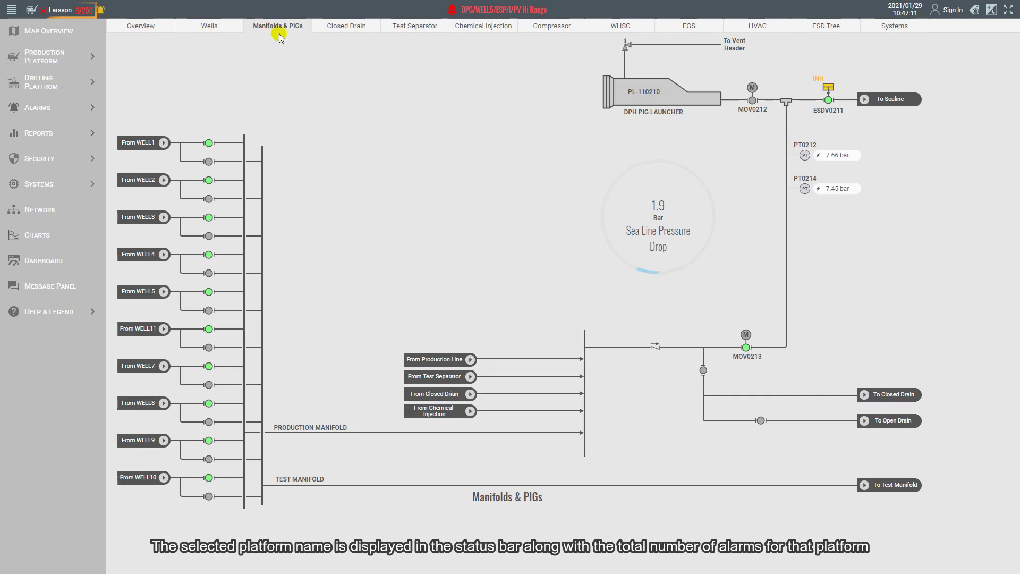
pyautogui.click(350, 31)
pyautogui.click(406, 28)
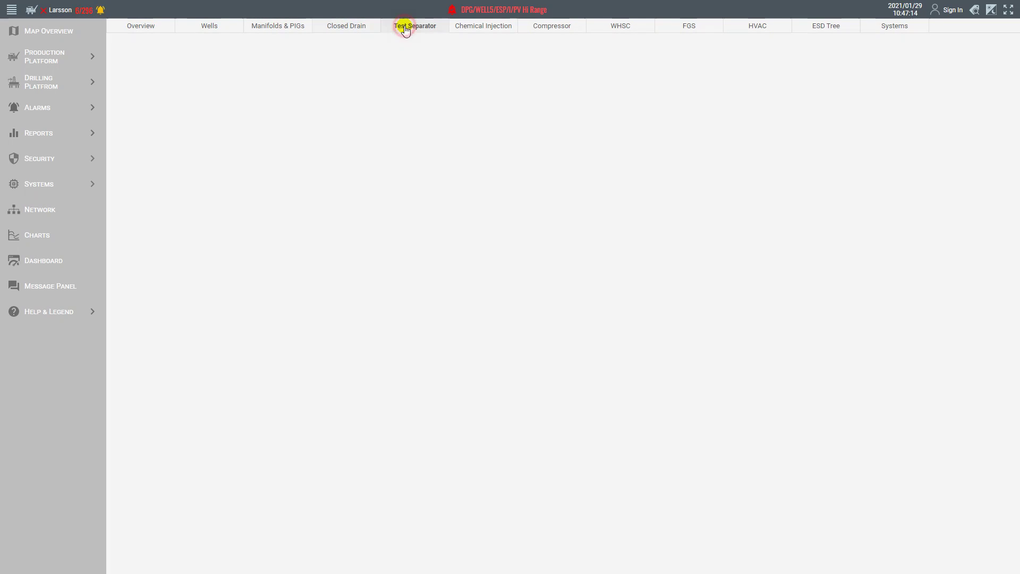
# Browse the Chemical Injection, Compressor, WHSC and F&G System diagrams.
pyautogui.click(481, 27)
pyautogui.click(555, 27)
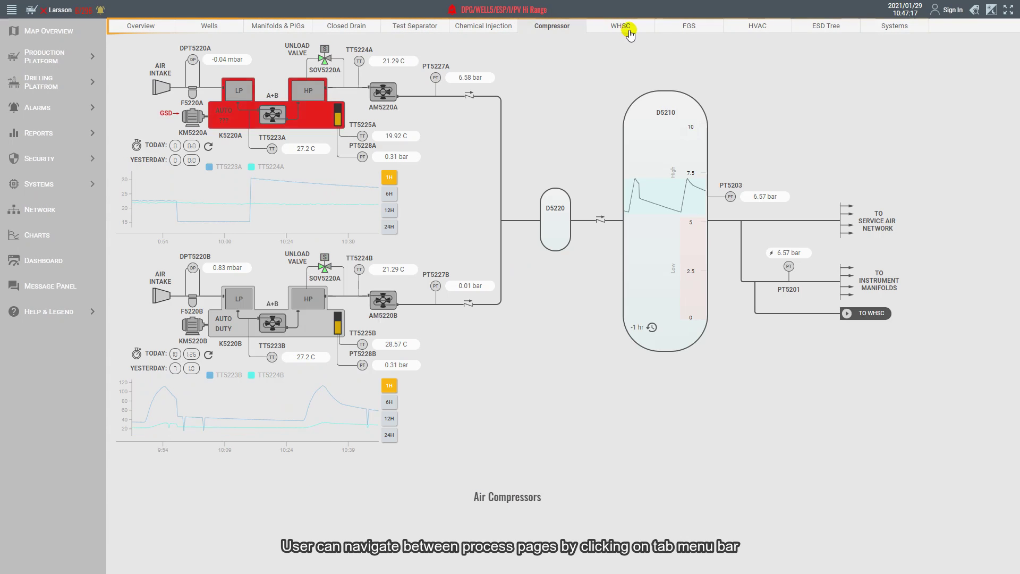
pyautogui.click(616, 27)
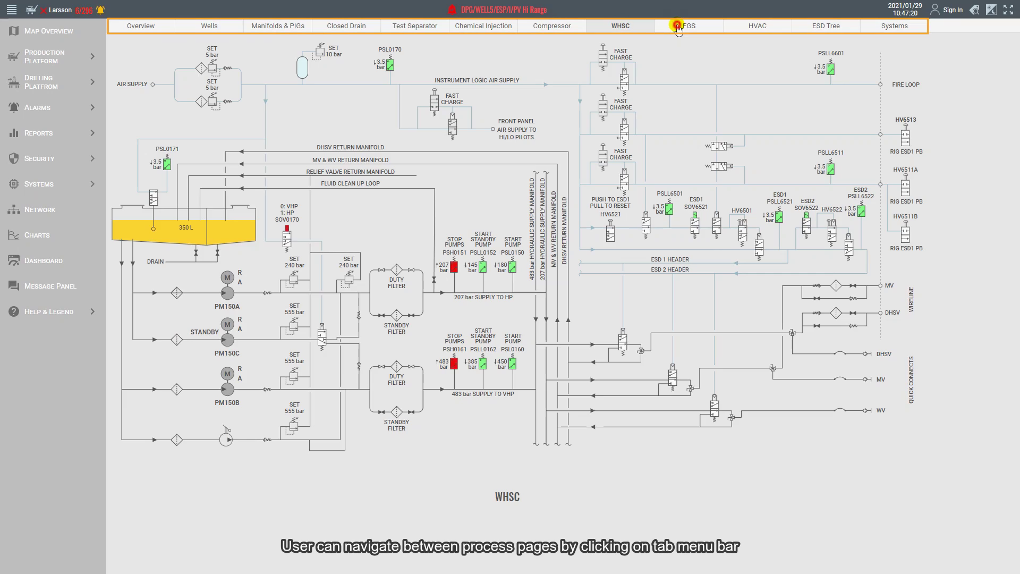
pyautogui.click(678, 27)
# On the HVAC diagram, review K8207A's event history and select the 09:50:58.596 event.
pyautogui.click(758, 28)
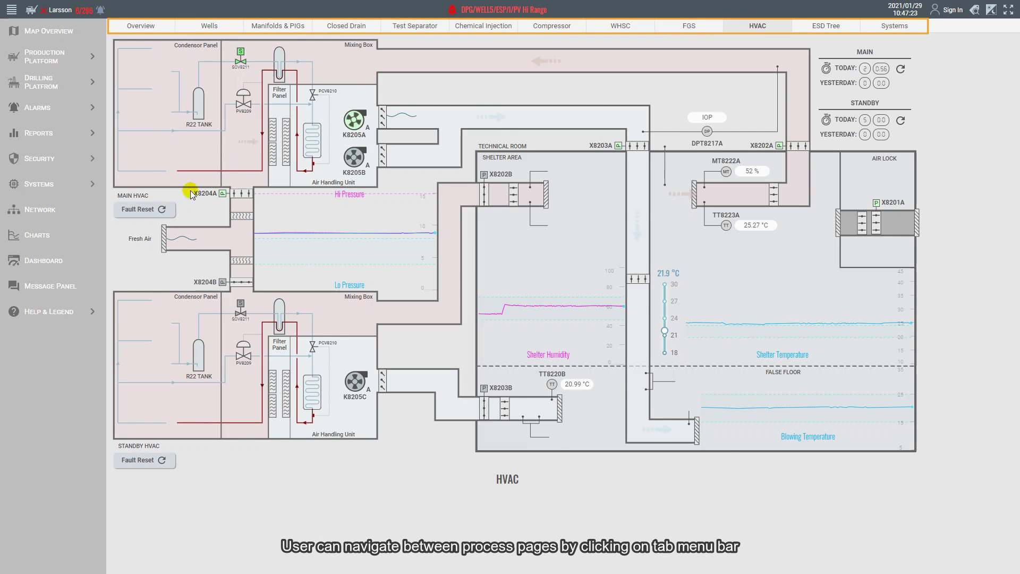
pyautogui.click(167, 175)
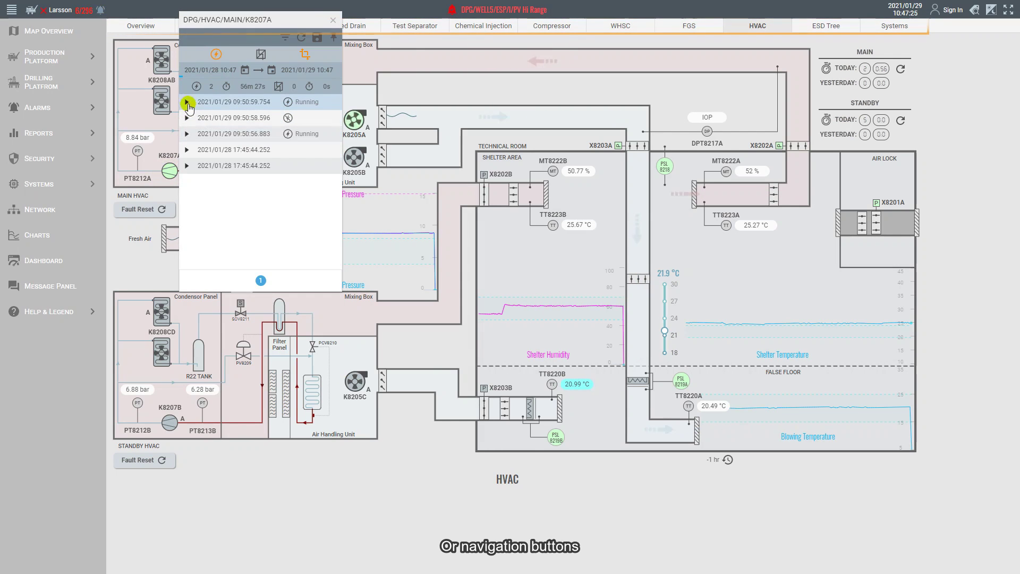
pyautogui.click(187, 101)
pyautogui.click(186, 156)
# Via Systems and the ESD Tree, review PSHH 0212 EXPORT LINE's event history, then close it.
pyautogui.click(893, 26)
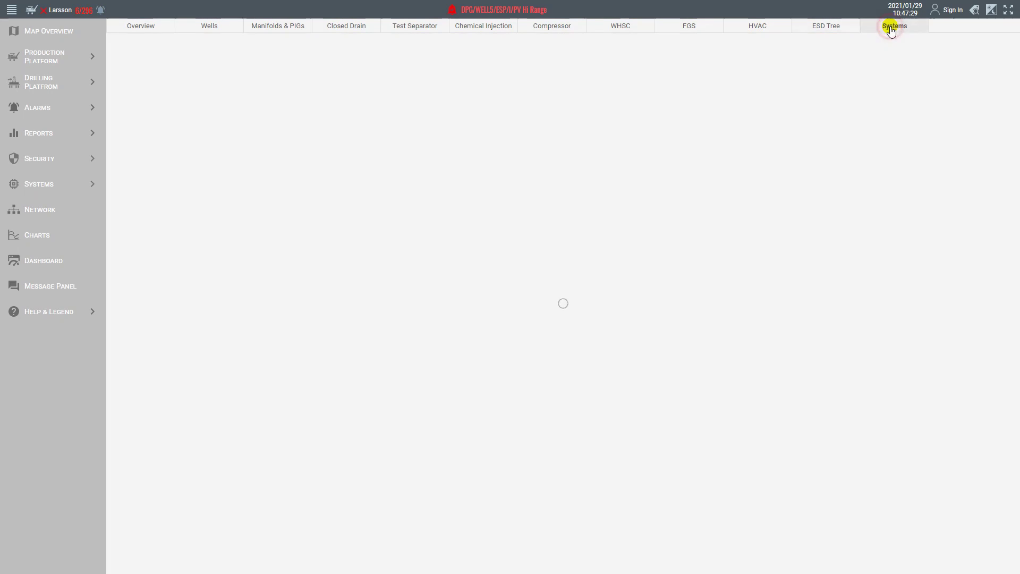
pyautogui.click(844, 27)
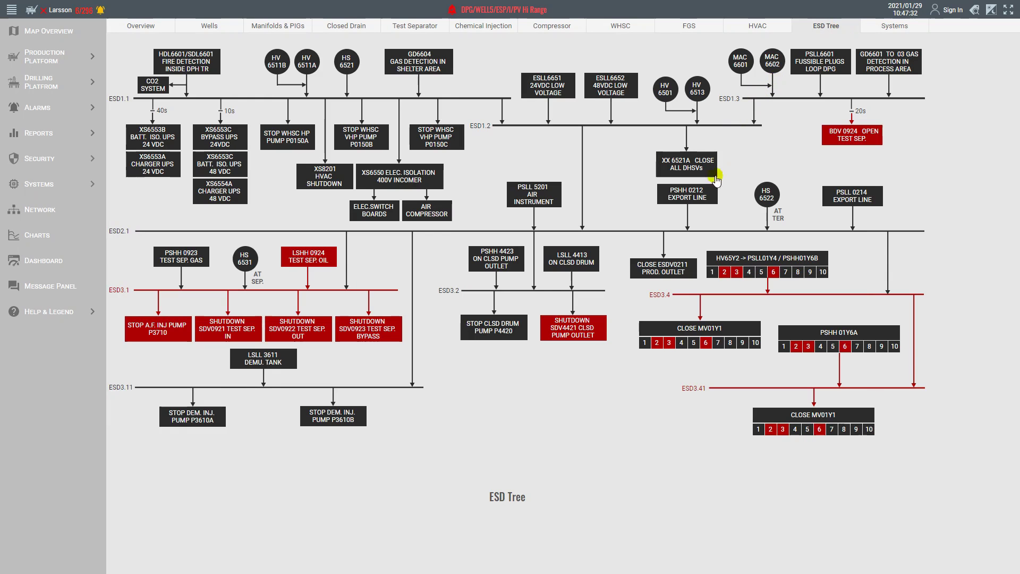
pyautogui.click(707, 196)
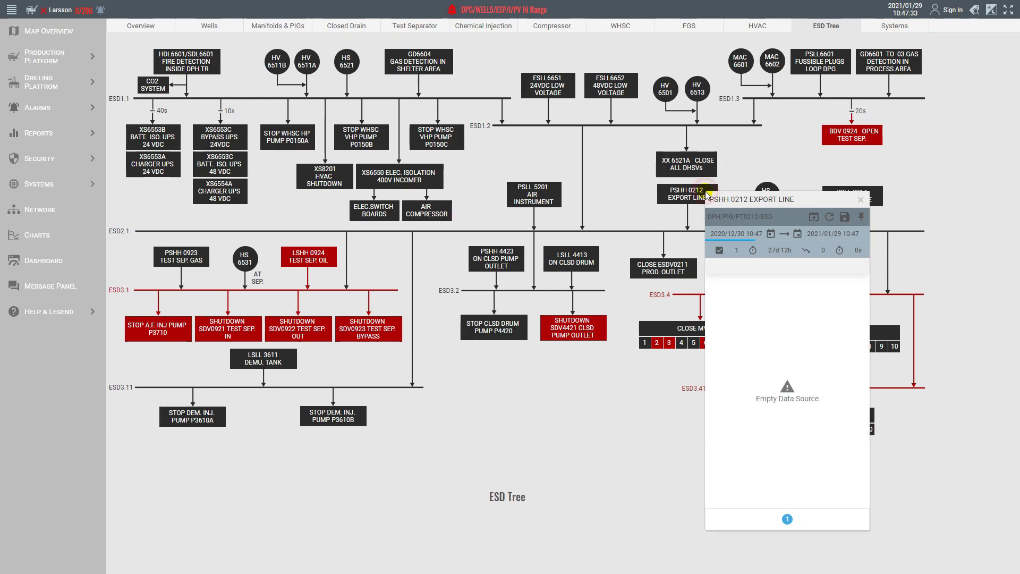
pyautogui.click(813, 217)
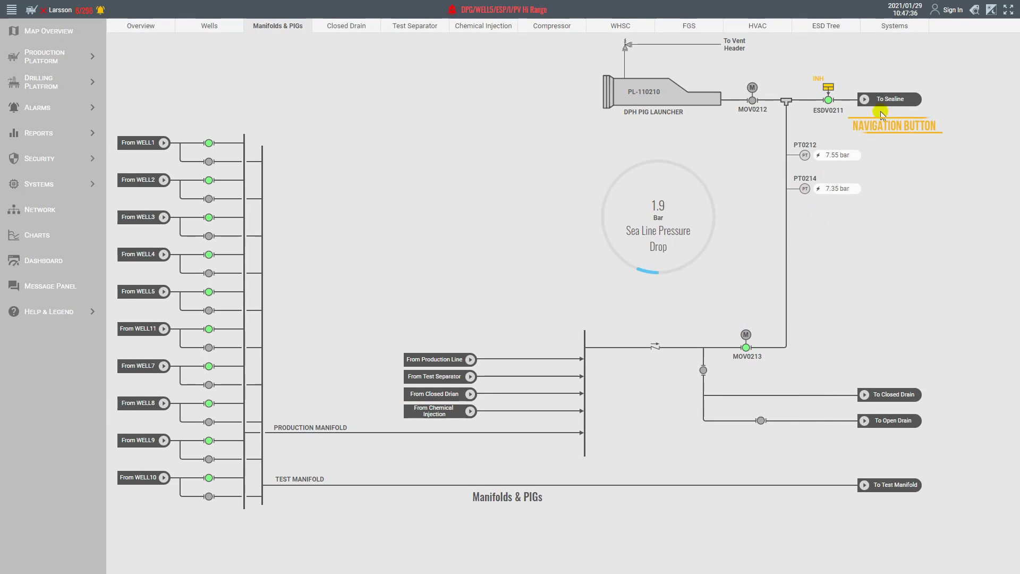
# Follow the sealine to DPG's manifolds, then From WELL2 to well G1, and list drilling platforms.
pyautogui.click(888, 102)
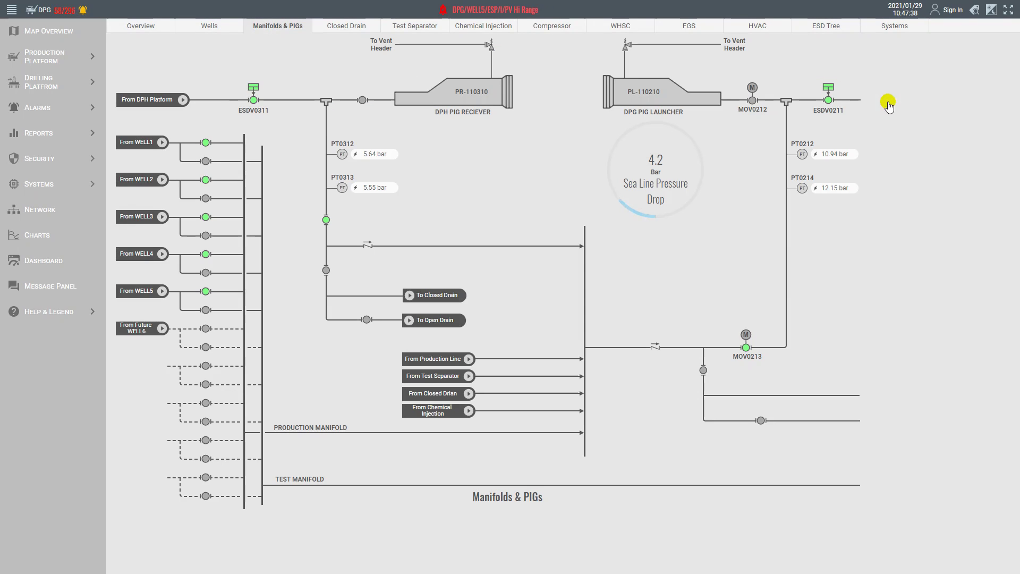
pyautogui.click(145, 180)
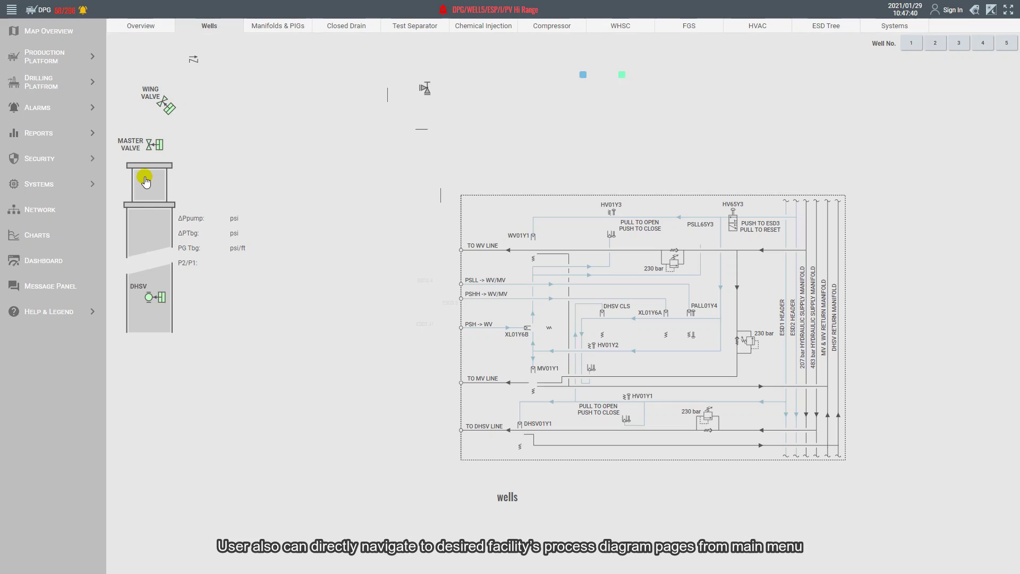
pyautogui.click(60, 79)
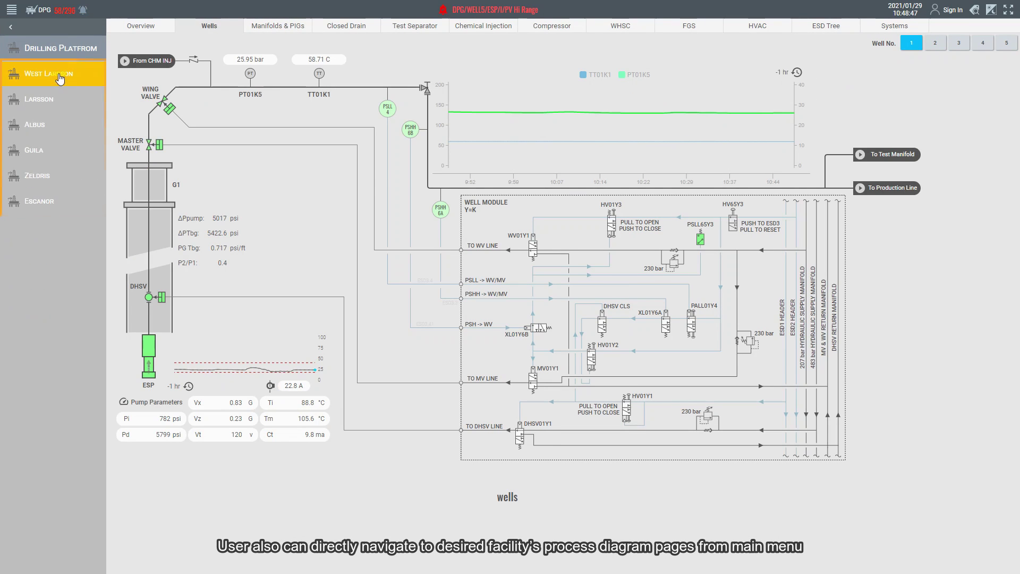
# Go to Production Platform > Artemis, view the HIMA hardware diagram, then open F&G System.
pyautogui.click(41, 29)
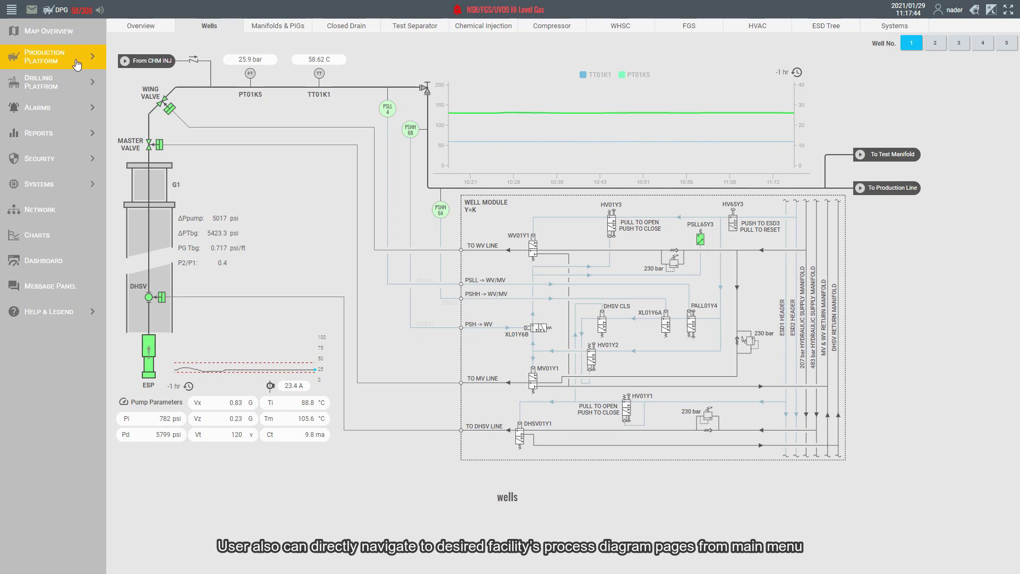
pyautogui.click(75, 57)
pyautogui.click(67, 75)
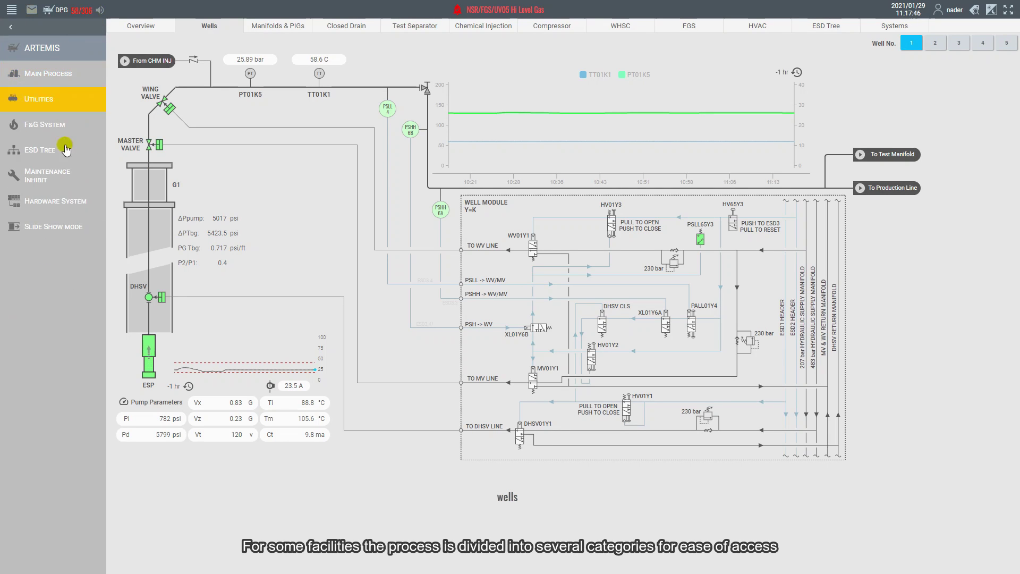
pyautogui.click(79, 198)
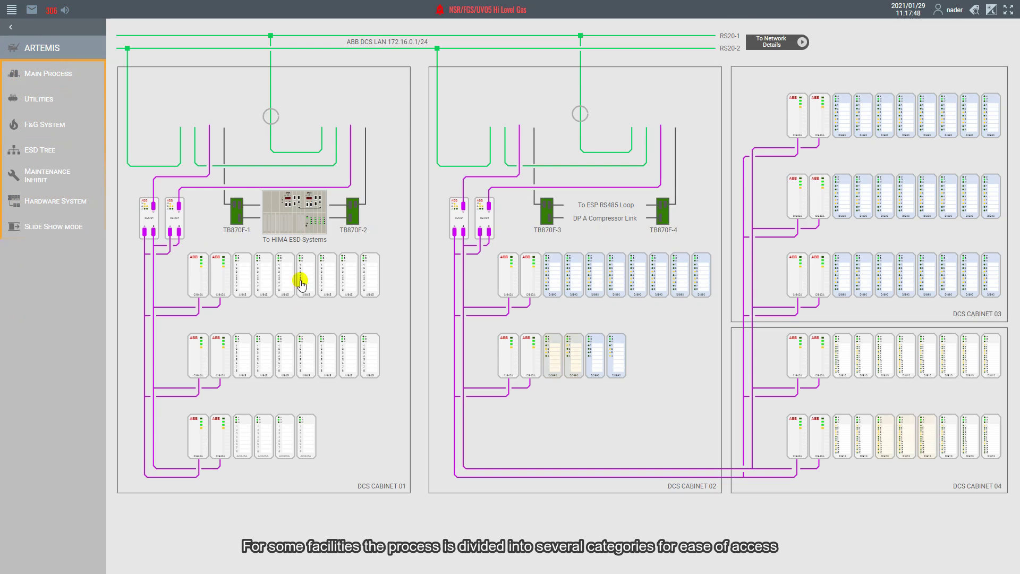
pyautogui.click(306, 223)
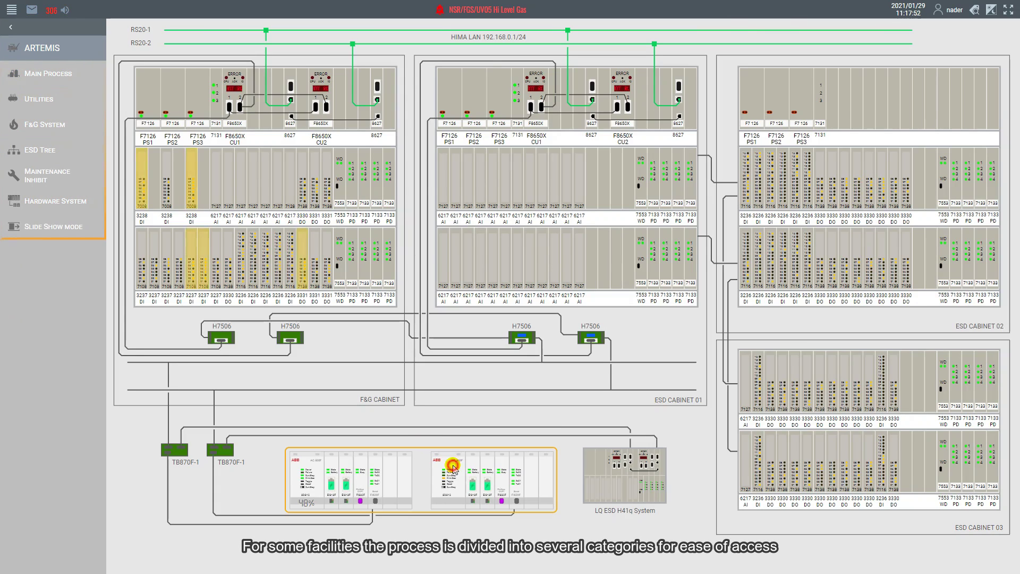
pyautogui.click(88, 190)
pyautogui.click(72, 152)
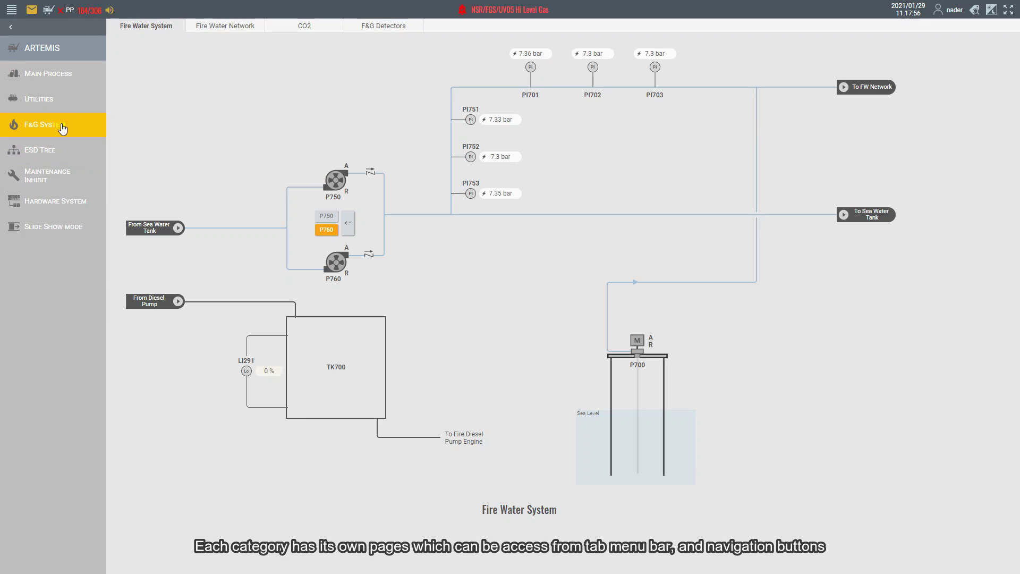
# Switch the CCR Room CO2 supply from main to reserve bottles and confirm.
pyautogui.click(237, 28)
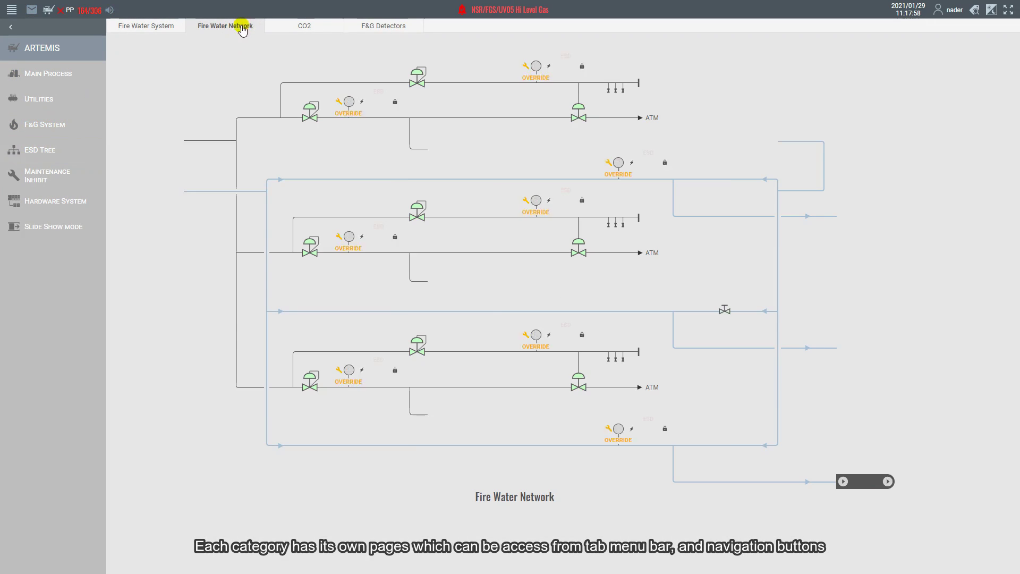
pyautogui.click(296, 27)
pyautogui.click(461, 254)
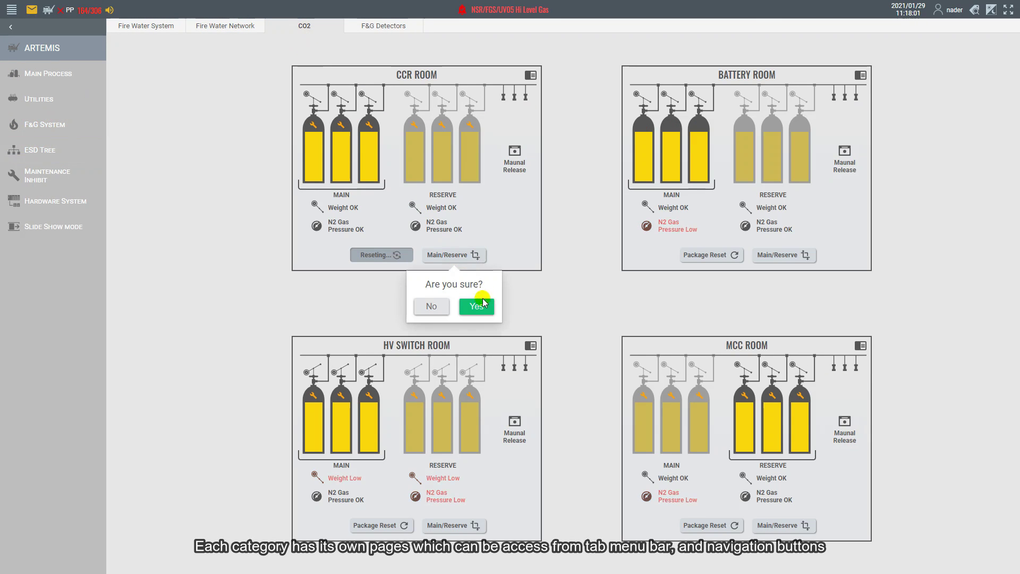
pyautogui.click(475, 303)
# View the F&G detector layouts for Upper, Middle and Lower decks, then restore the stacked view.
pyautogui.click(389, 31)
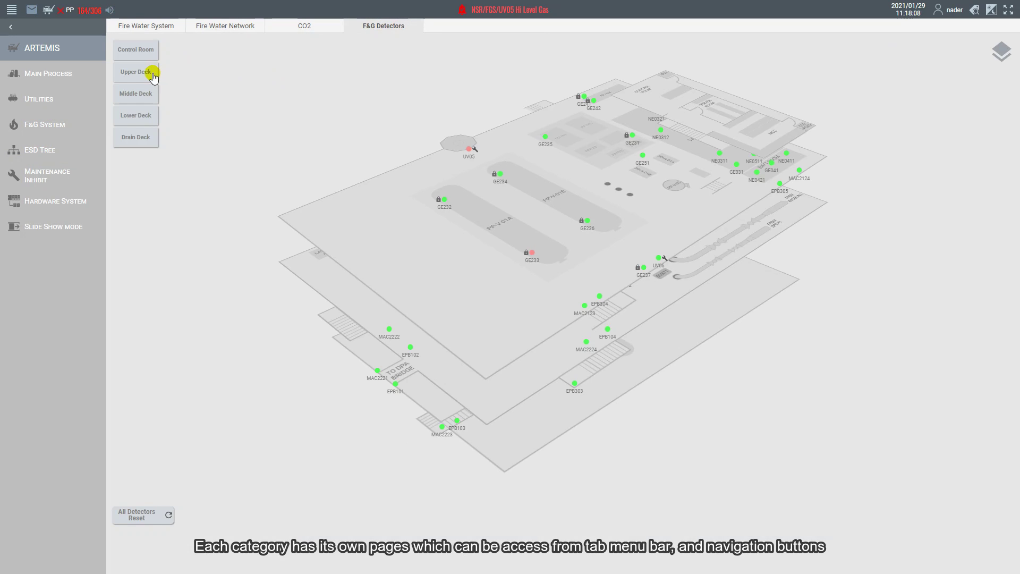
pyautogui.click(149, 74)
pyautogui.click(568, 246)
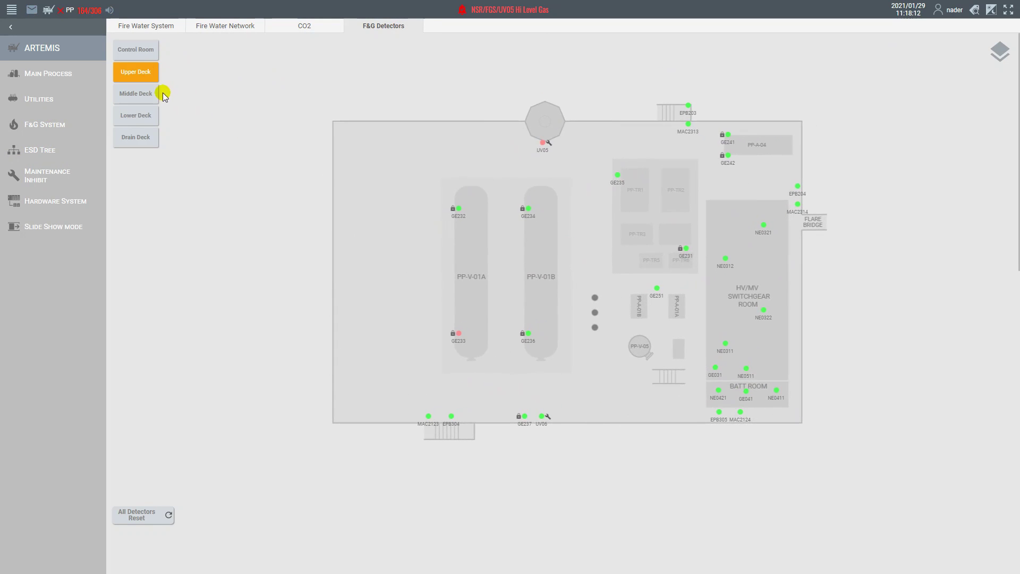
pyautogui.click(160, 94)
pyautogui.click(146, 115)
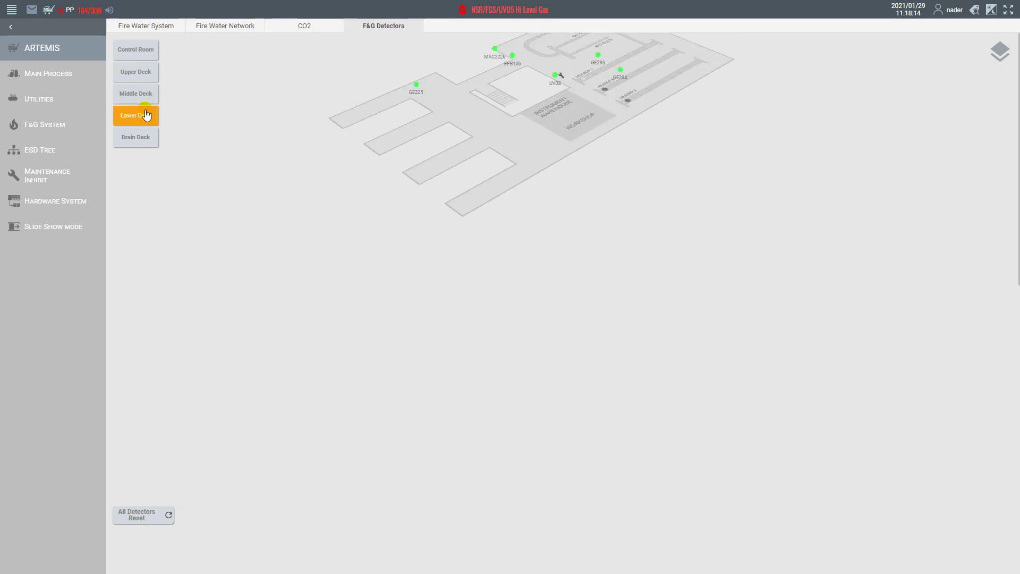
pyautogui.click(1003, 53)
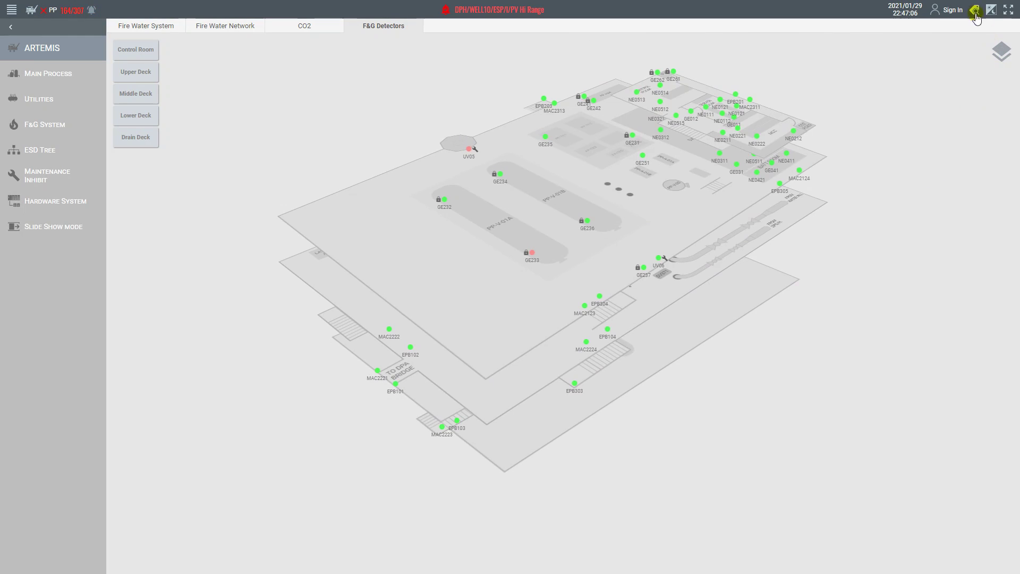
# Search tags for PI18 and locate PI182A and PI182B on the Crude Export diagram.
pyautogui.click(975, 12)
pyautogui.write('PI18')
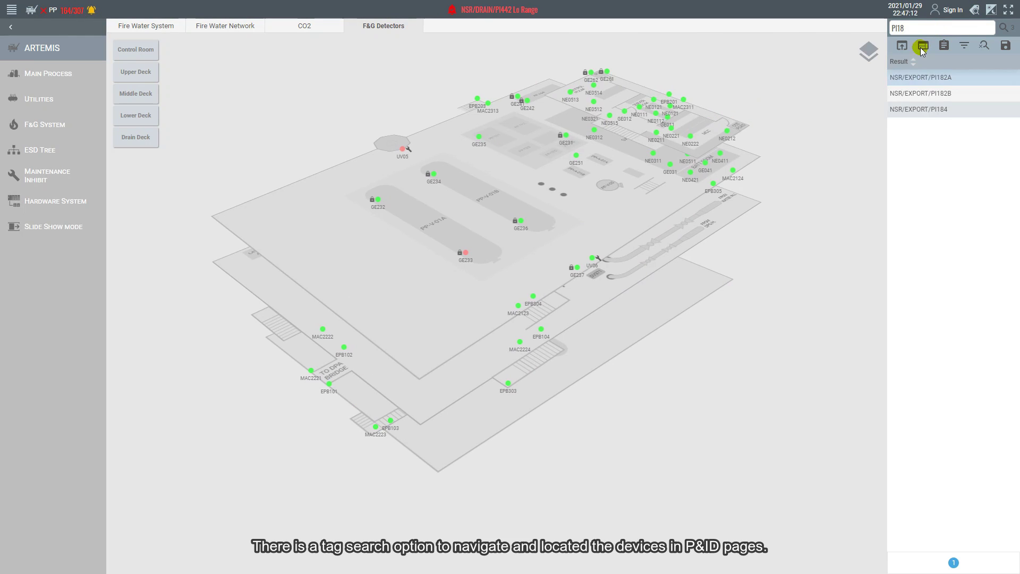
pyautogui.click(921, 77)
pyautogui.click(902, 45)
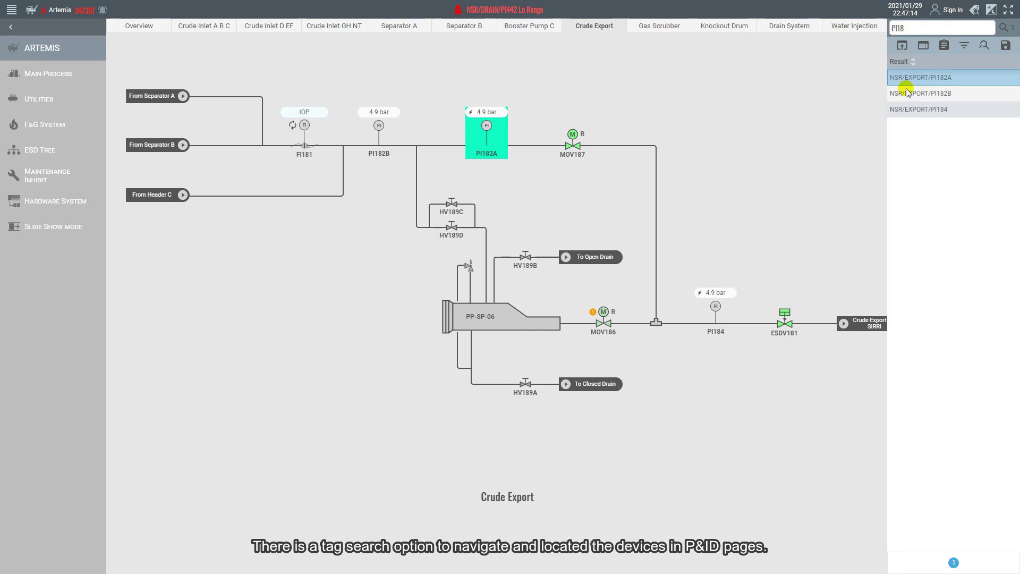
pyautogui.click(906, 92)
# Search P5 and locate pump P540 on the Water System P&ID.
pyautogui.click(901, 46)
pyautogui.doubleClick(913, 29)
pyautogui.write('P5')
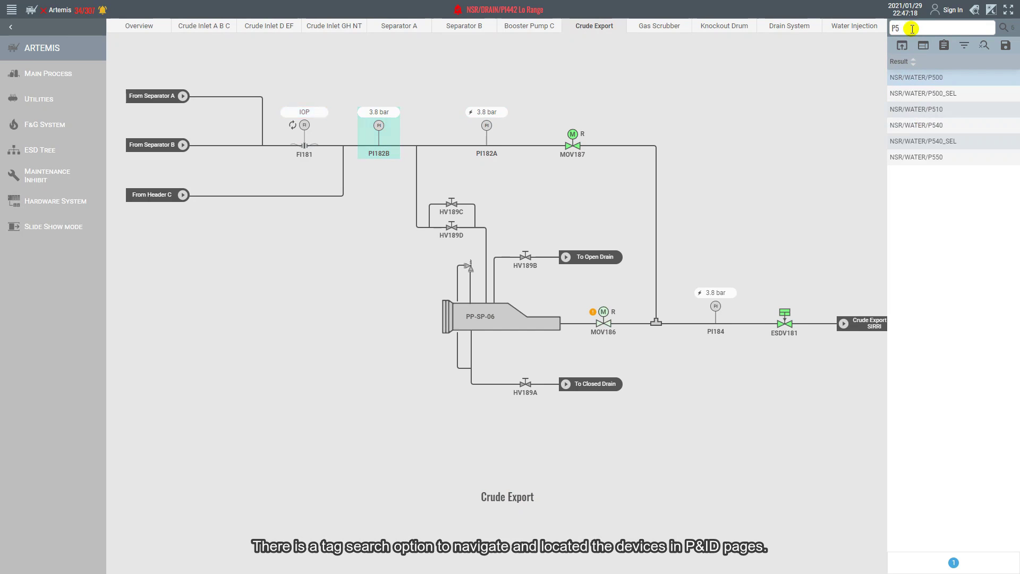
pyautogui.click(921, 126)
pyautogui.click(902, 45)
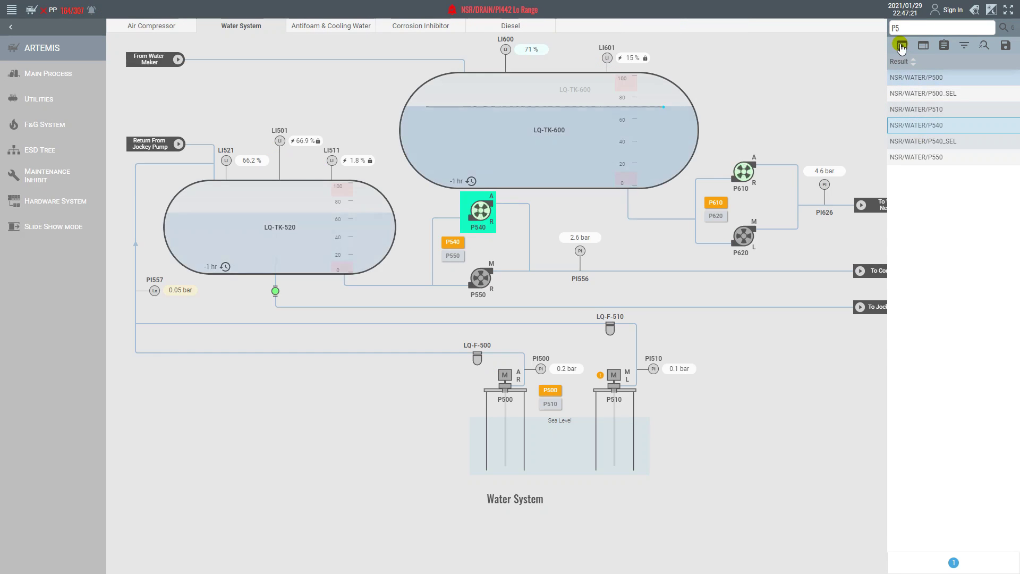
# Search MOV09 and locate valve MOV094 on the Crude Inlet A B C P&ID.
pyautogui.doubleClick(927, 28)
pyautogui.write('MOV09')
pyautogui.click(920, 77)
pyautogui.click(902, 45)
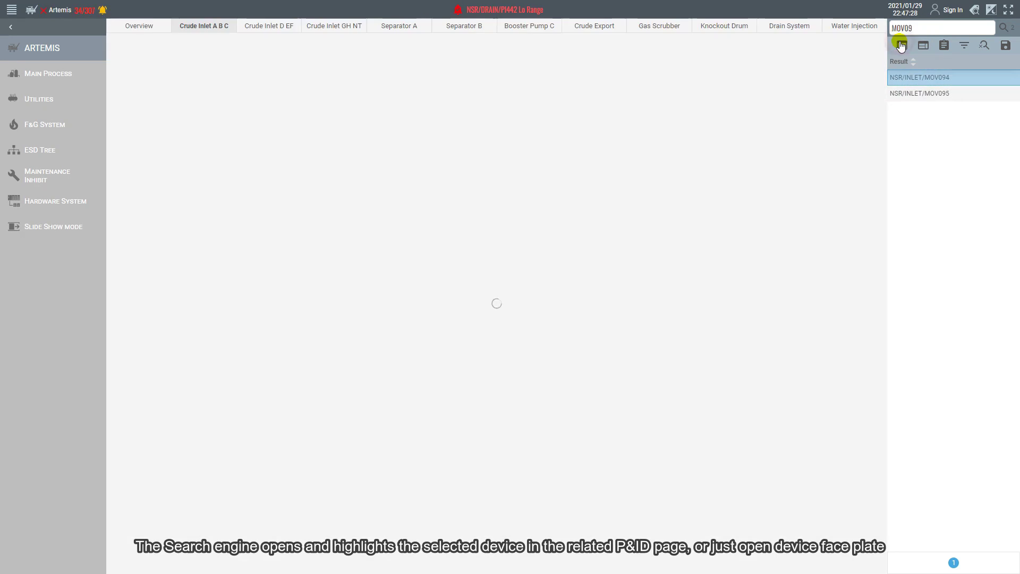
# Search FI2, locate FI225 on the Water Injection P&ID and view its faceplate trend.
pyautogui.doubleClick(928, 28)
pyautogui.write('FI2')
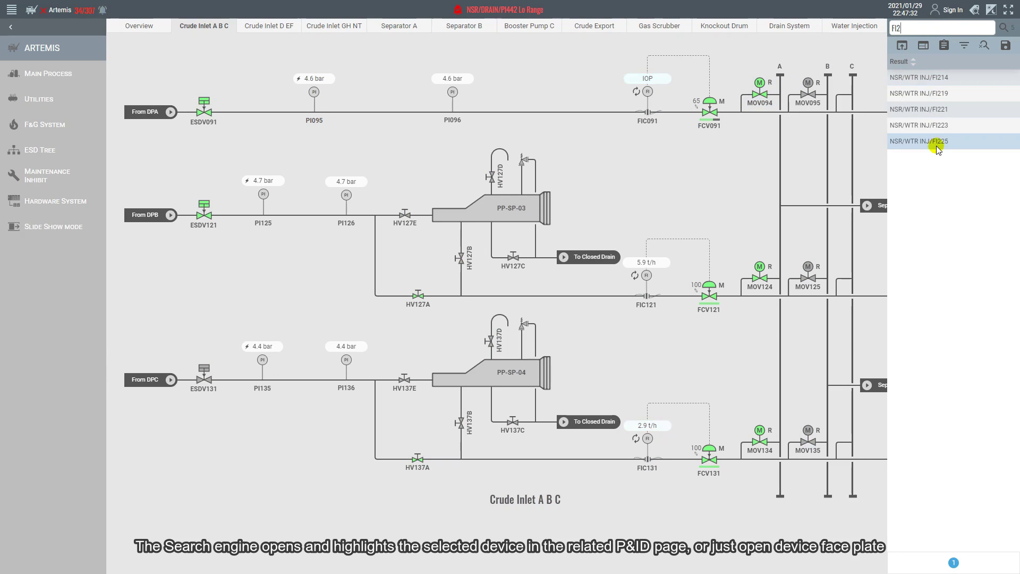
pyautogui.click(935, 141)
pyautogui.click(903, 47)
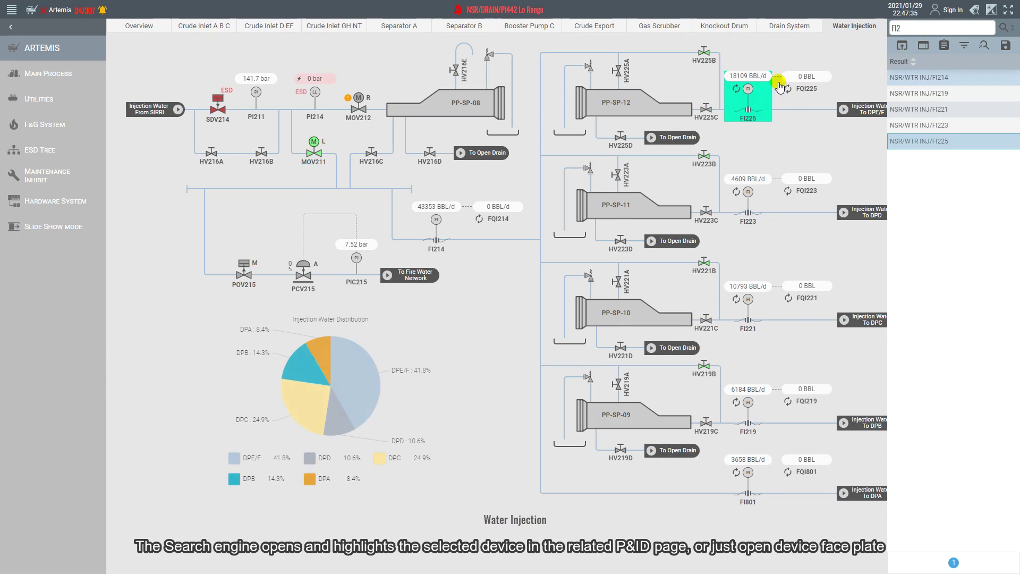
pyautogui.click(925, 47)
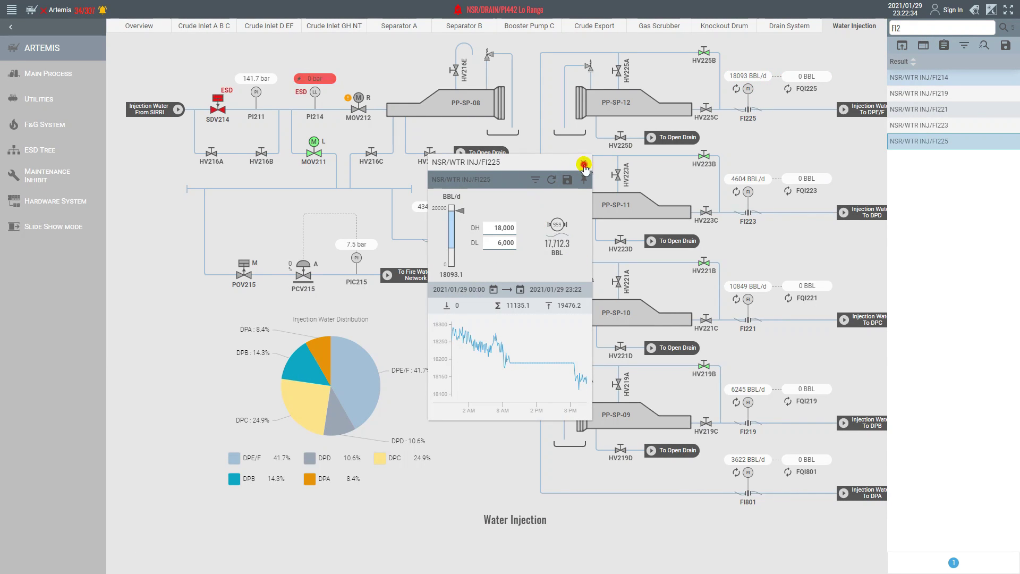
pyautogui.click(584, 165)
# Close the tag search, switch to the dark theme and view the Drain System page.
pyautogui.click(991, 11)
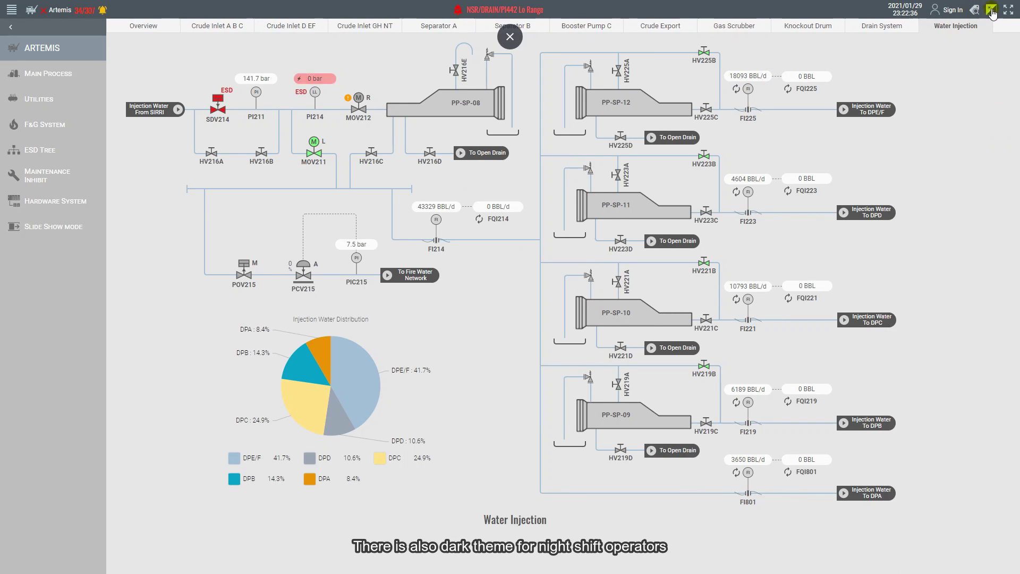
pyautogui.click(993, 11)
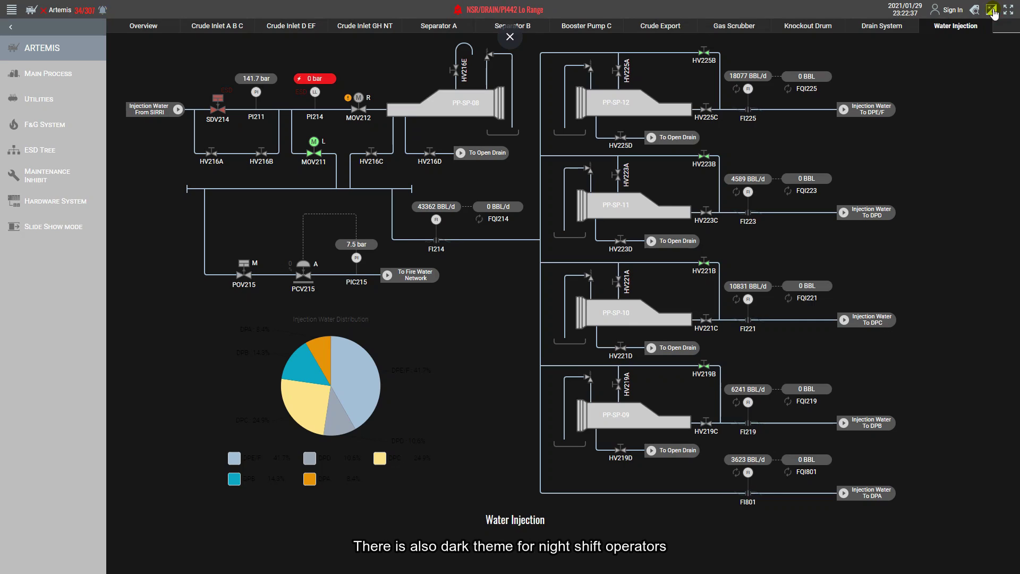
pyautogui.click(882, 27)
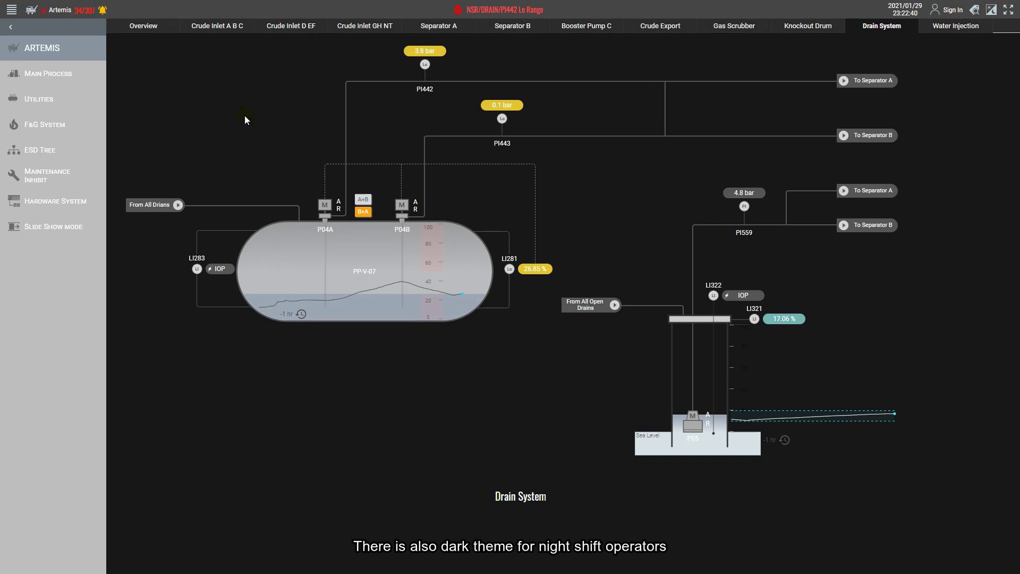
# Browse the Water System, Antifoam & Cooling Water, Separator B, Crude Inlet A B C and Overview pages.
pyautogui.click(46, 101)
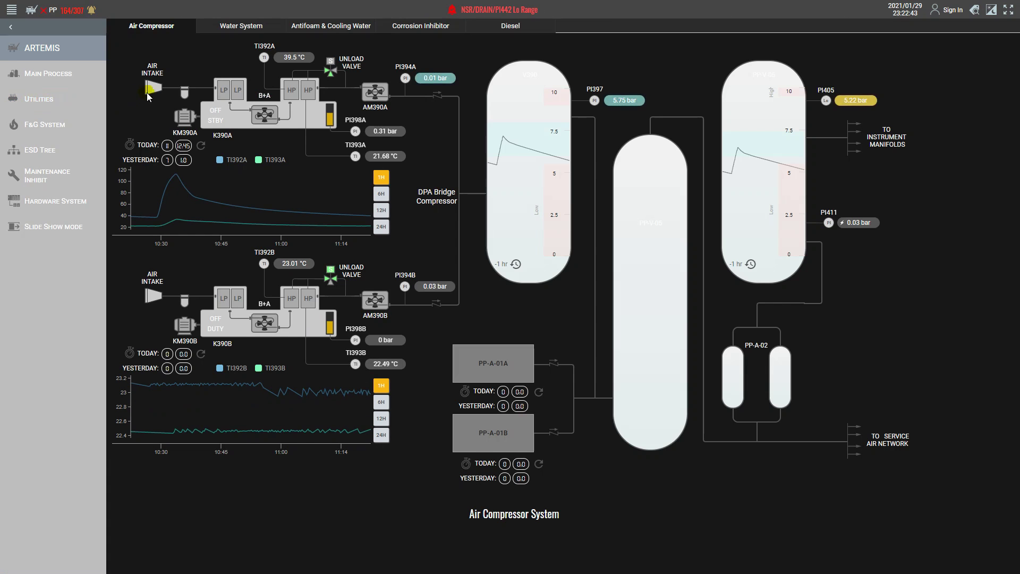
pyautogui.click(236, 30)
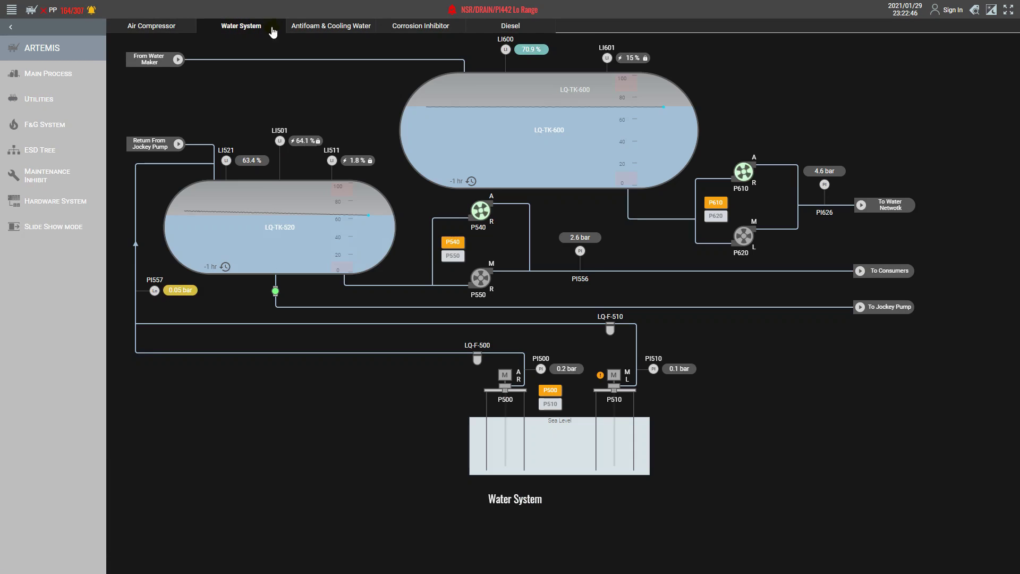
pyautogui.click(322, 28)
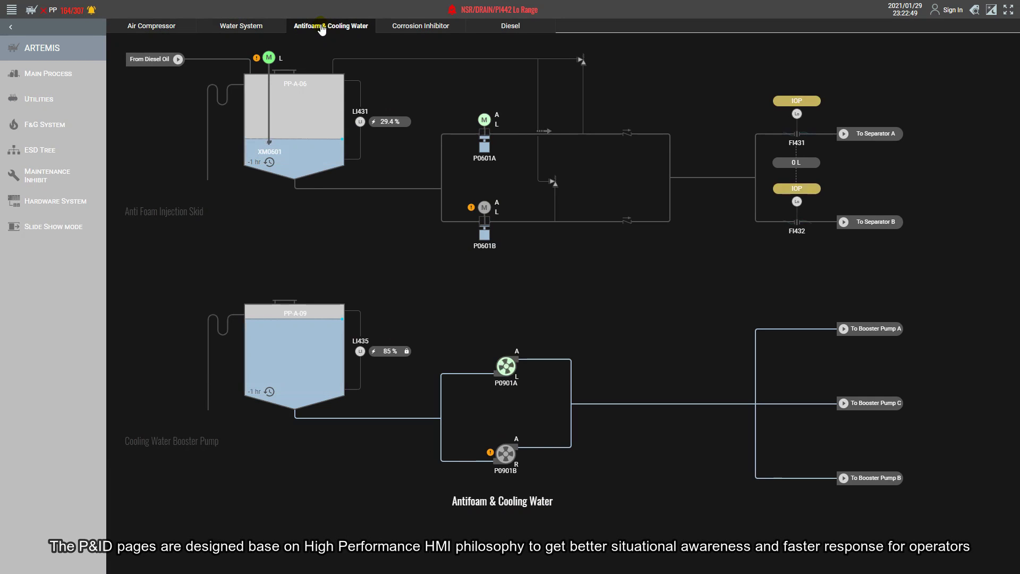
pyautogui.click(888, 228)
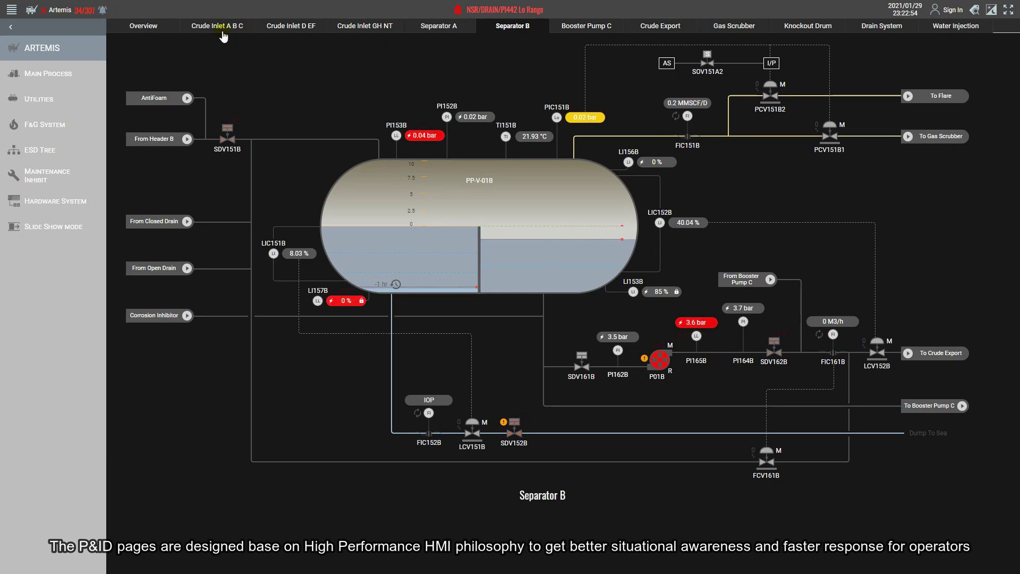
pyautogui.click(220, 33)
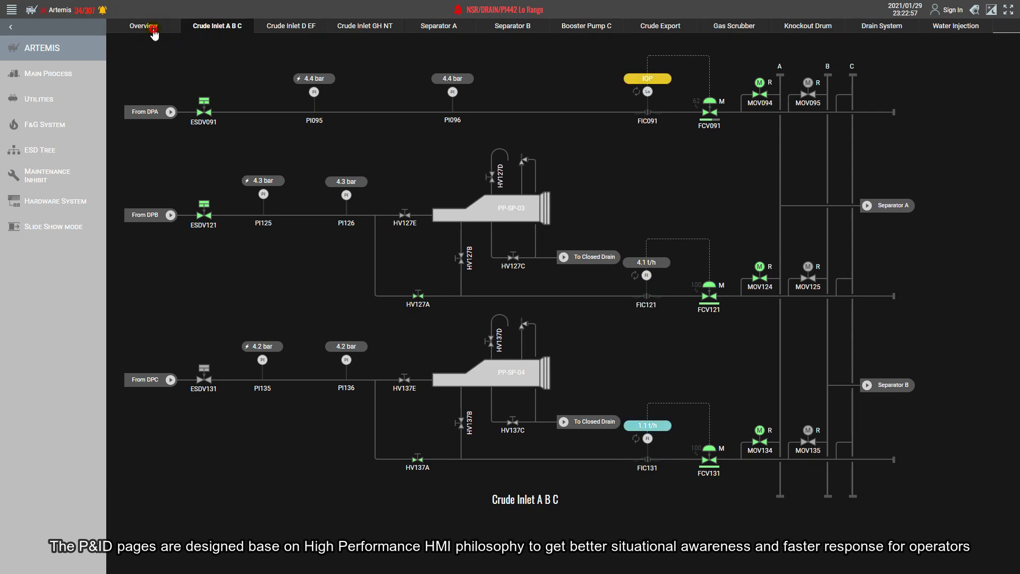
pyautogui.click(153, 34)
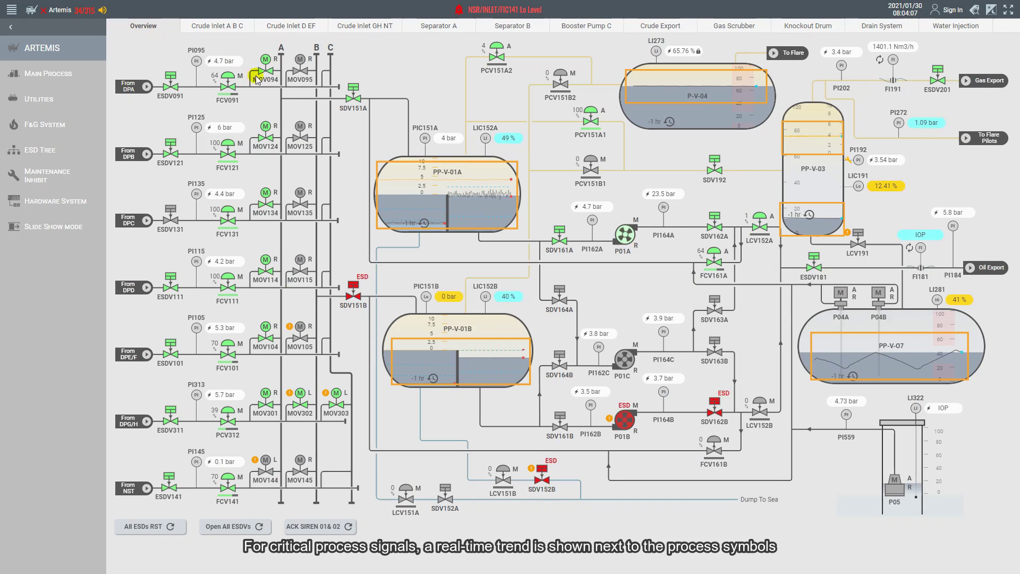
# Open Drain System from PP-V-07's trend and extend that trend's range to 12 hours.
pyautogui.click(937, 363)
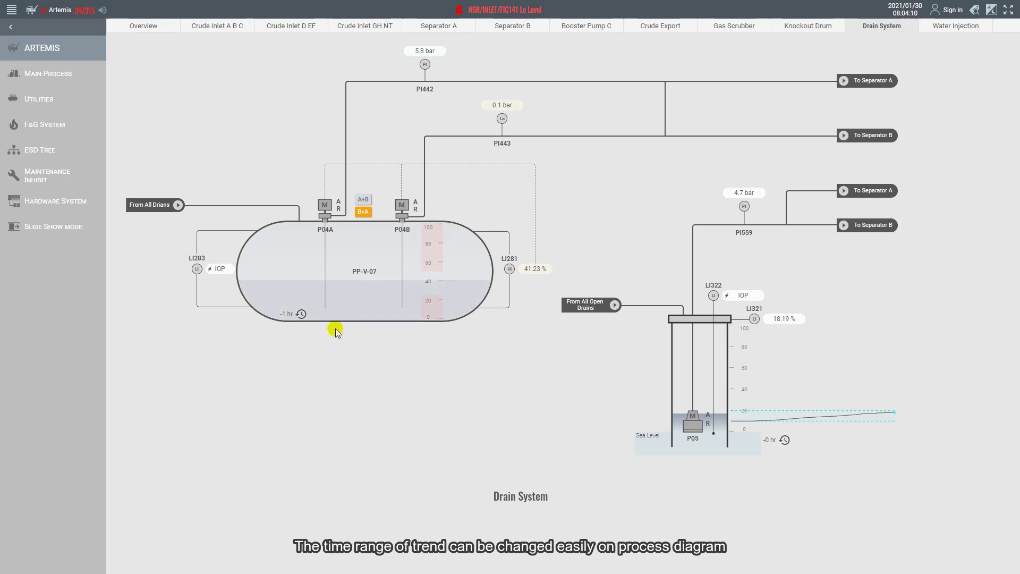
pyautogui.moveTo(301, 315); pyautogui.dragTo(378, 314)
pyautogui.click(785, 440)
# Extend LI321's trend to the last 24 hours and open the Separator A page.
pyautogui.moveTo(797, 440); pyautogui.dragTo(881, 440)
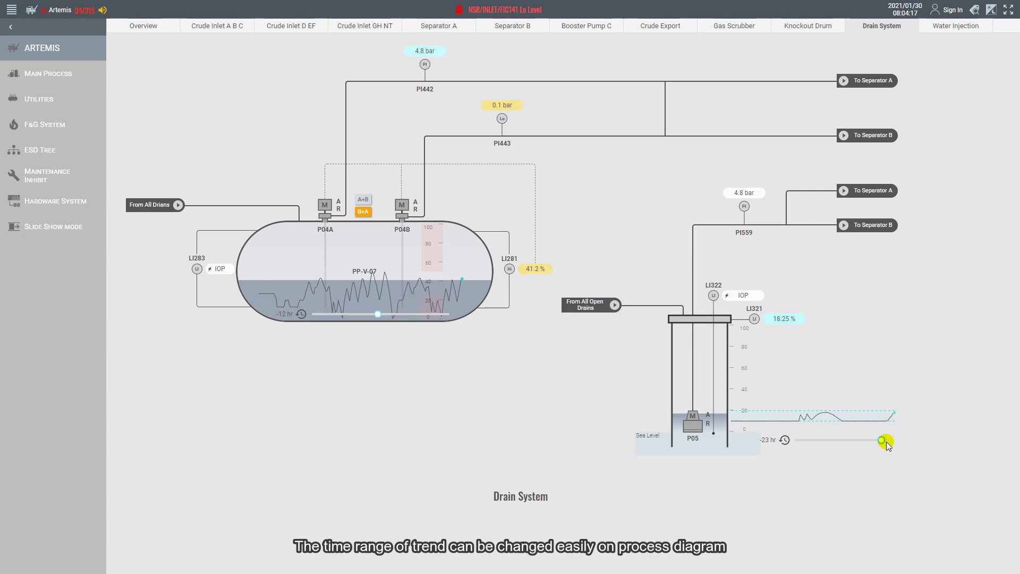
pyautogui.click(442, 31)
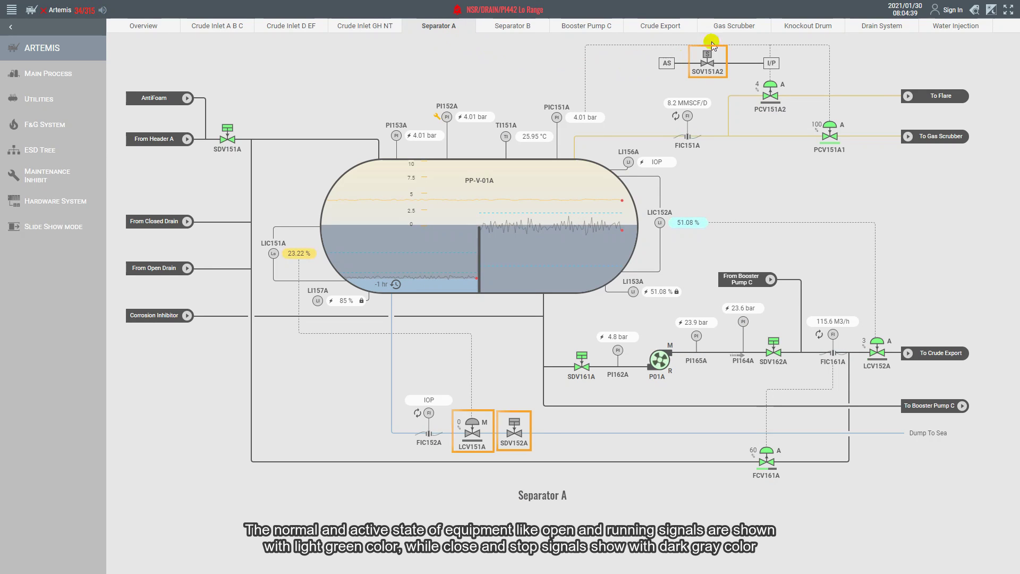
# Step through the Gas Scrubber, Separator B and Separator A displays, ending on Knockout Drum.
pyautogui.click(750, 26)
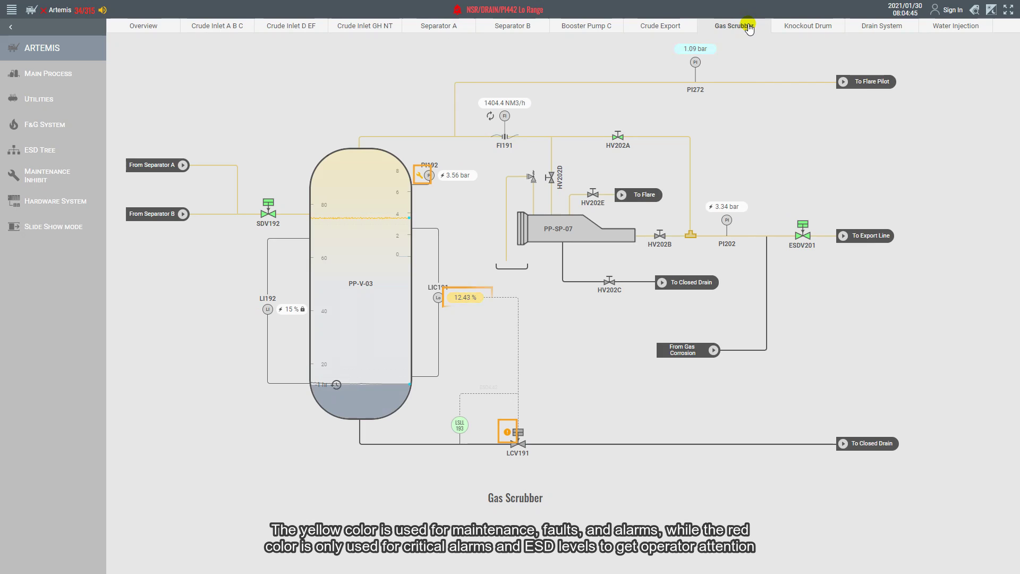
pyautogui.click(528, 26)
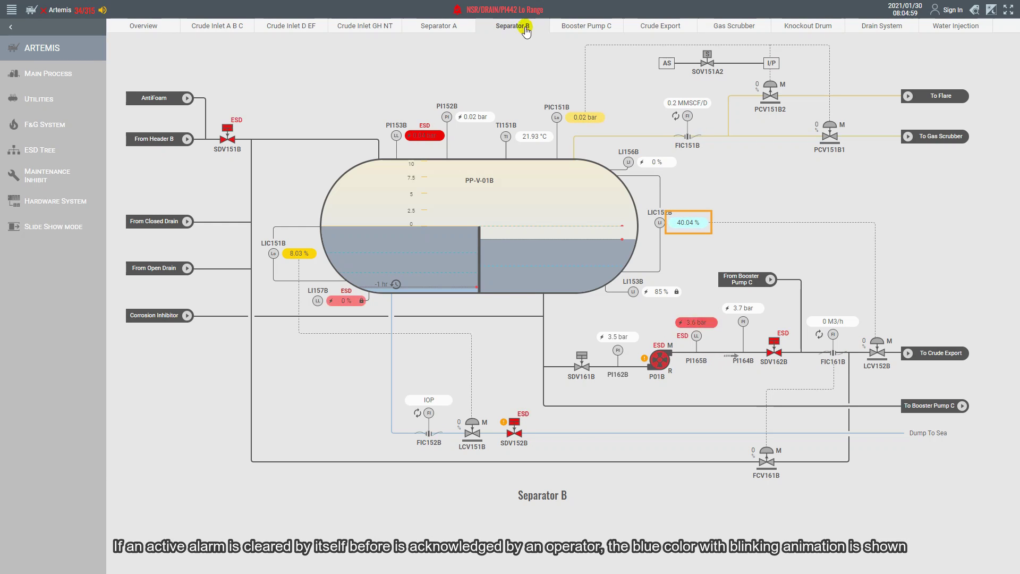
pyautogui.click(452, 30)
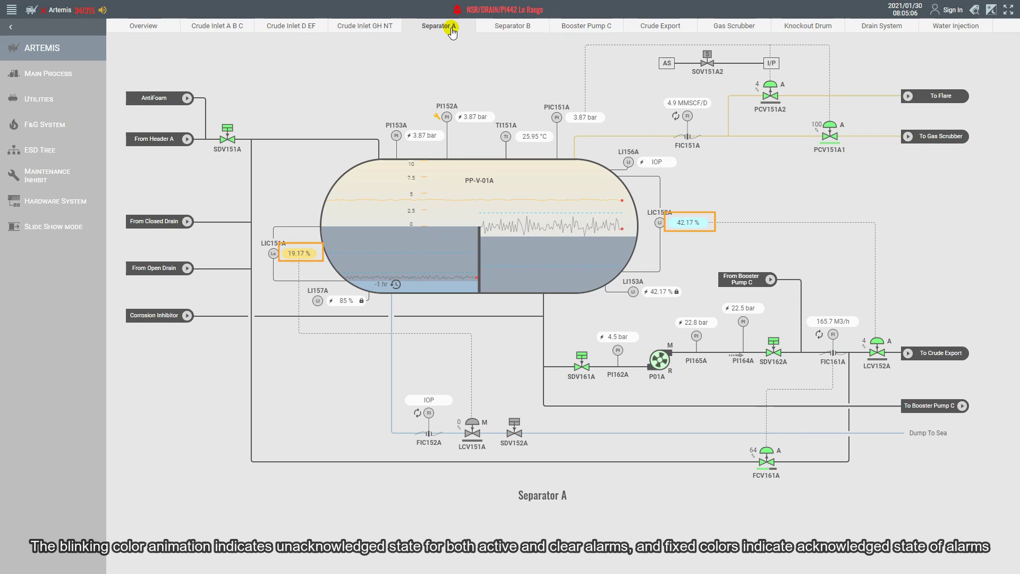
pyautogui.click(804, 27)
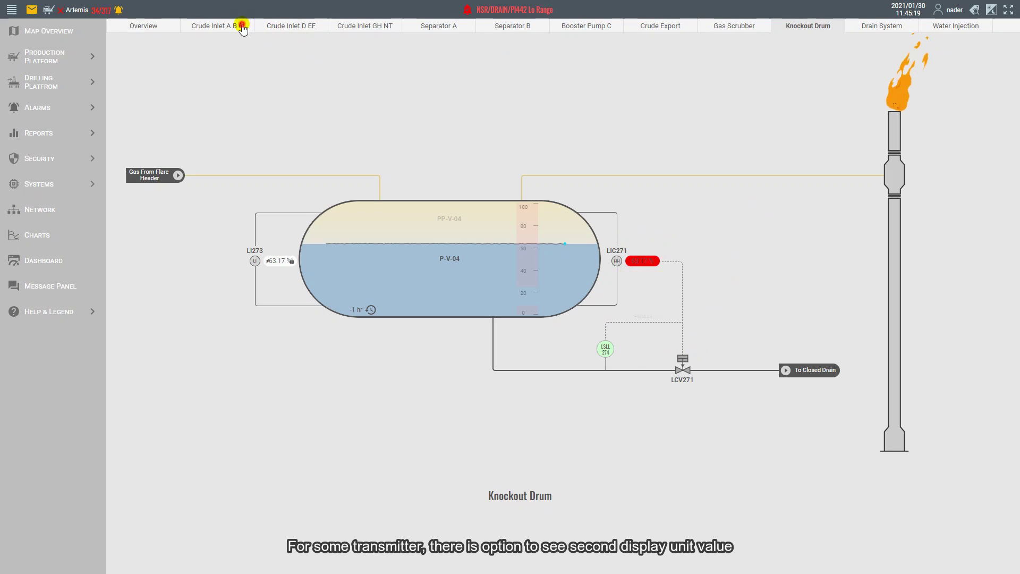
# Show Crude Inlet A B C with the FIC121 and FIC131 flows switched to t/h.
pyautogui.click(242, 27)
pyautogui.click(635, 276)
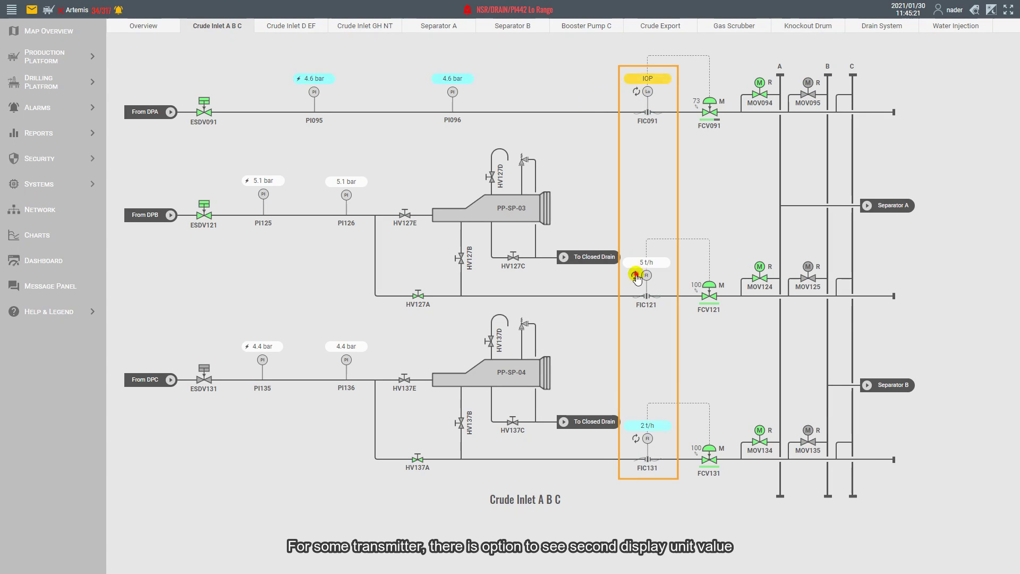
pyautogui.click(636, 438)
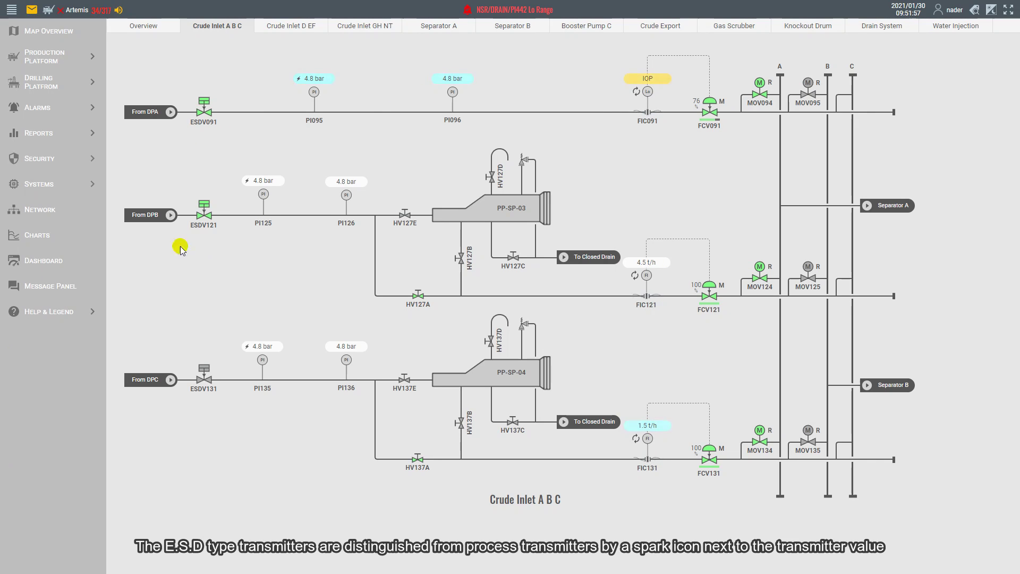
# Open the ESDV091, PI095 and PI096 faceplates, arranging them along the top.
pyautogui.click(209, 112)
pyautogui.moveTo(266, 109); pyautogui.dragTo(150, 59)
pyautogui.click(313, 84)
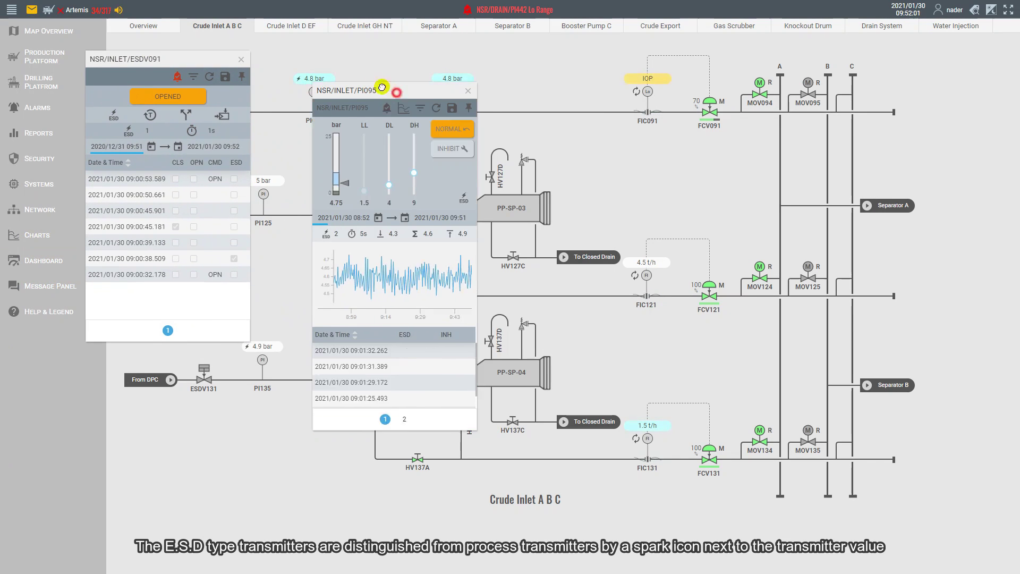
pyautogui.moveTo(396, 80); pyautogui.dragTo(336, 61)
pyautogui.click(452, 92)
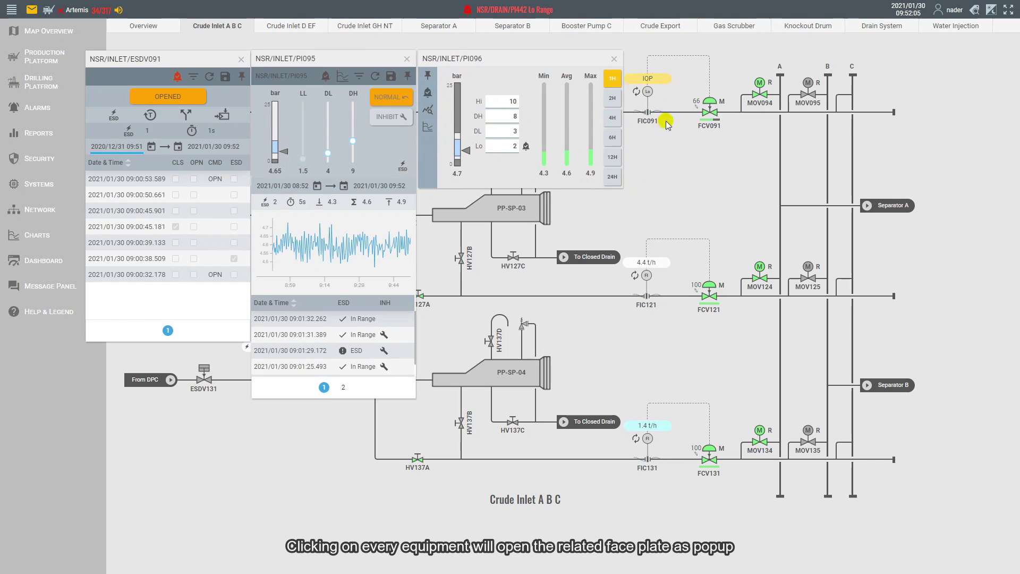
# Open and position the FCV091, FIC121 and MOV124 faceplates, and pin PI096's open.
pyautogui.click(710, 109)
pyautogui.moveTo(755, 103); pyautogui.dragTo(682, 58)
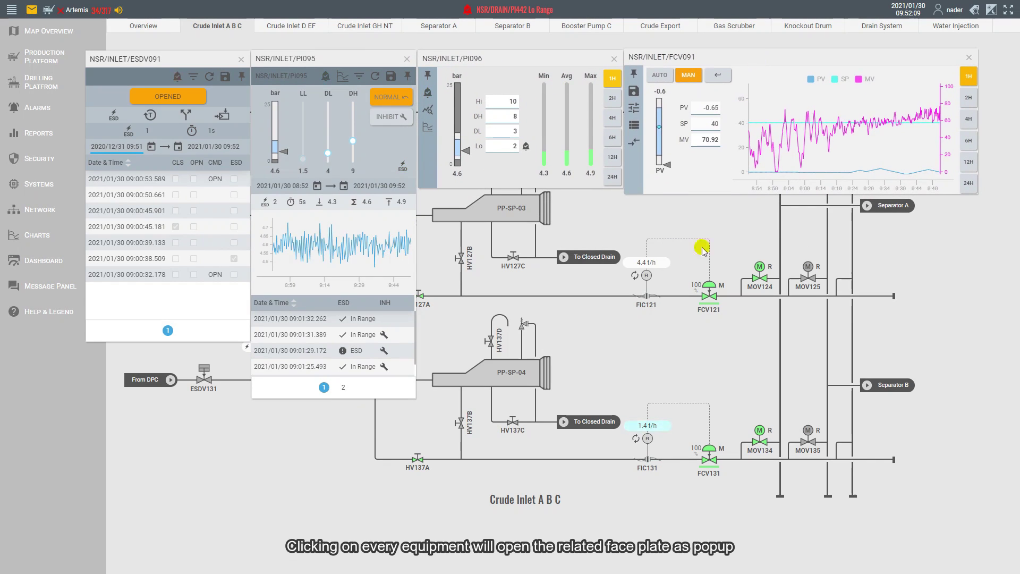
pyautogui.click(646, 275)
pyautogui.moveTo(721, 270); pyautogui.dragTo(487, 198)
pyautogui.click(810, 267)
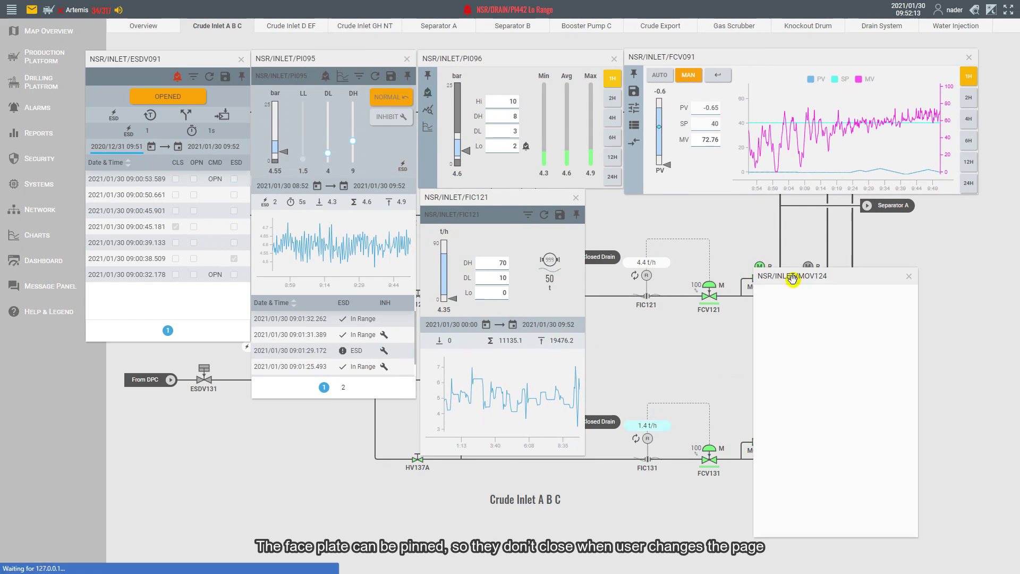
pyautogui.moveTo(839, 280); pyautogui.dragTo(733, 220)
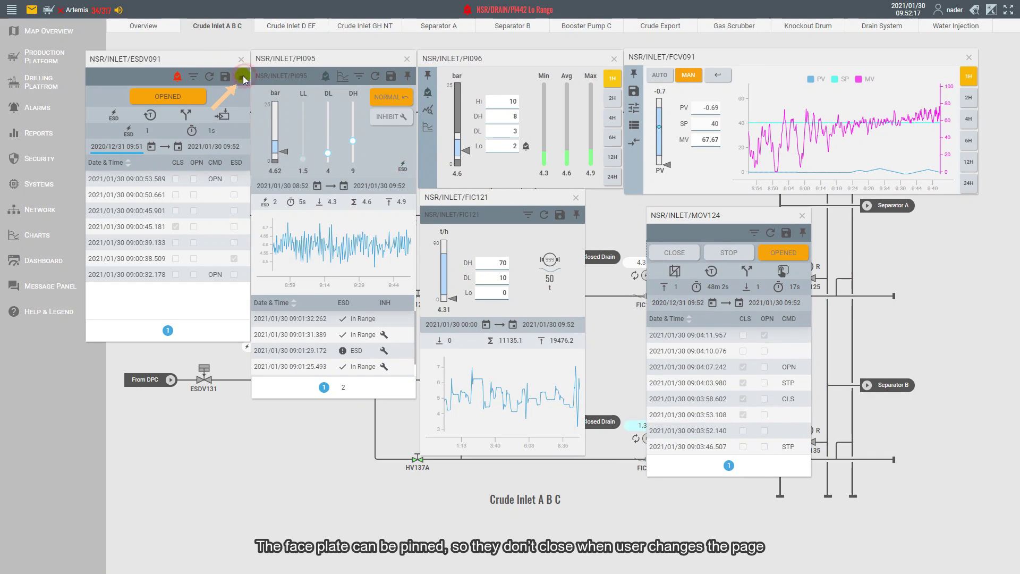
pyautogui.click(426, 77)
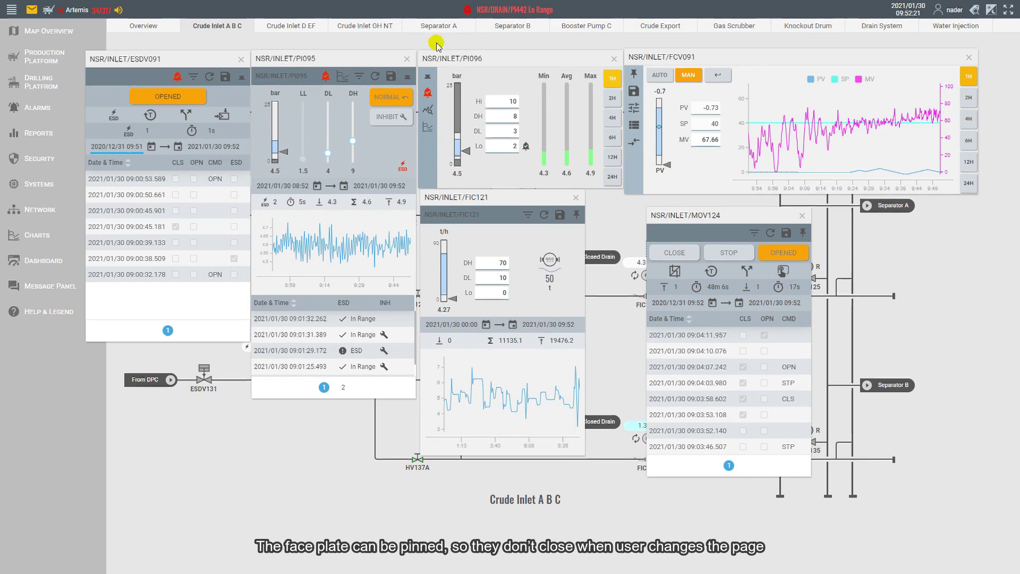
pyautogui.click(446, 27)
# Dock the PCV151A2 and LIC152A faceplates, then close the docked LIC152A trend panel.
pyautogui.keyDown('ctrl'); pyautogui.click(769, 86); pyautogui.keyUp('ctrl')
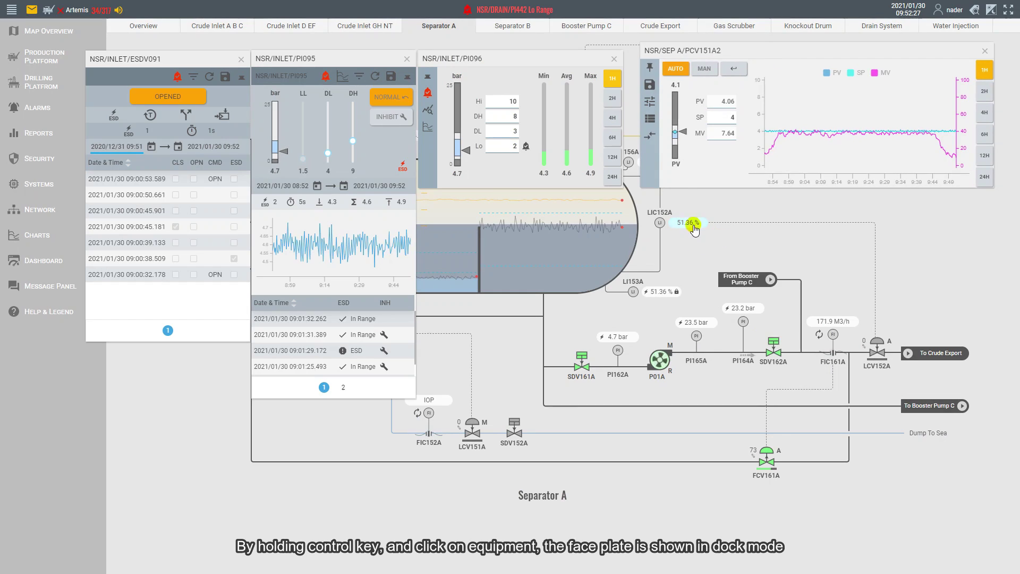
pyautogui.keyDown('ctrl'); pyautogui.click(691, 224); pyautogui.keyUp('ctrl')
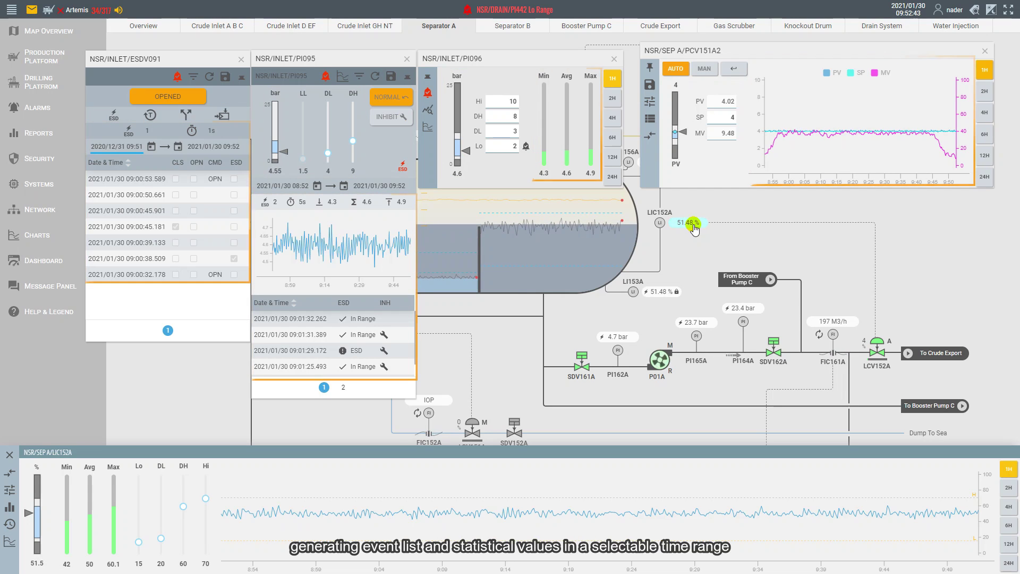
pyautogui.click(8, 455)
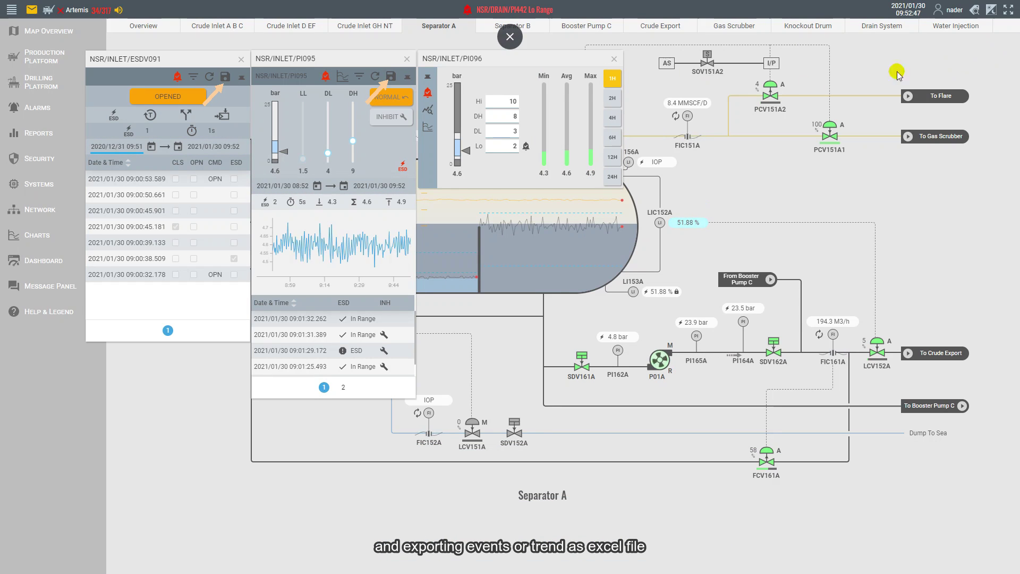
# Open pump P01A's faceplate and list its events starting January 1, 2021.
pyautogui.click(660, 361)
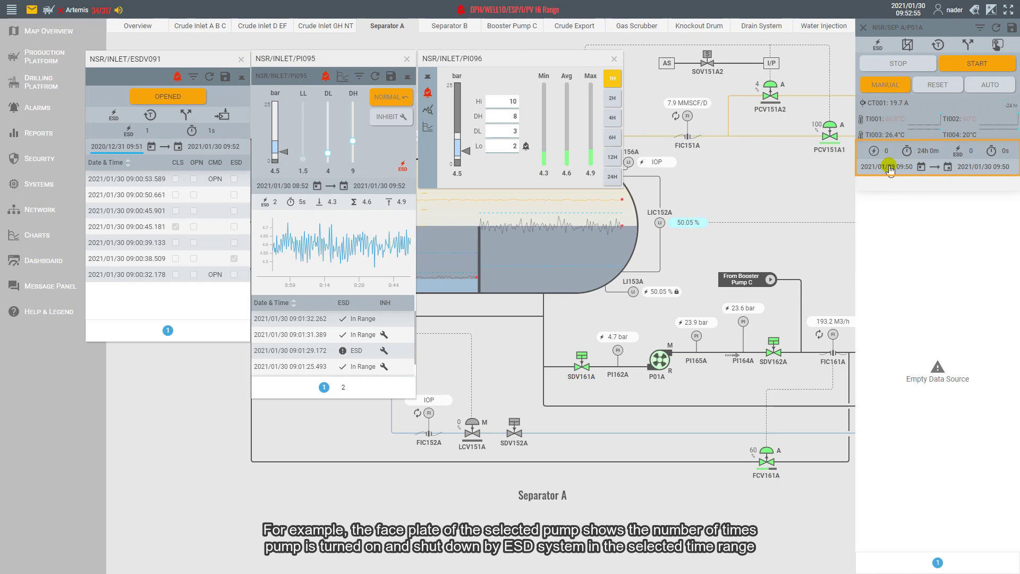
pyautogui.click(891, 169)
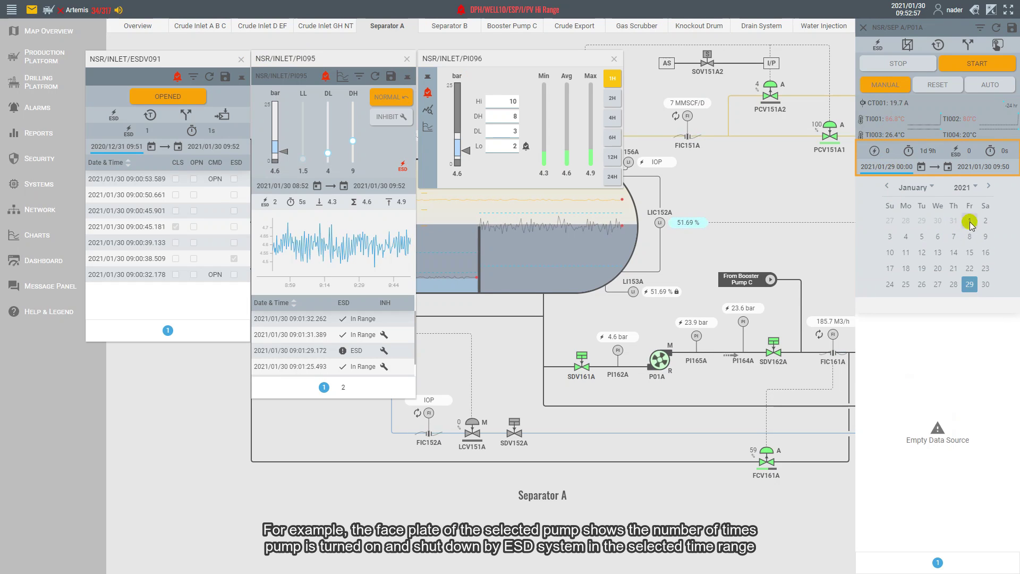
pyautogui.click(970, 222)
pyautogui.click(874, 168)
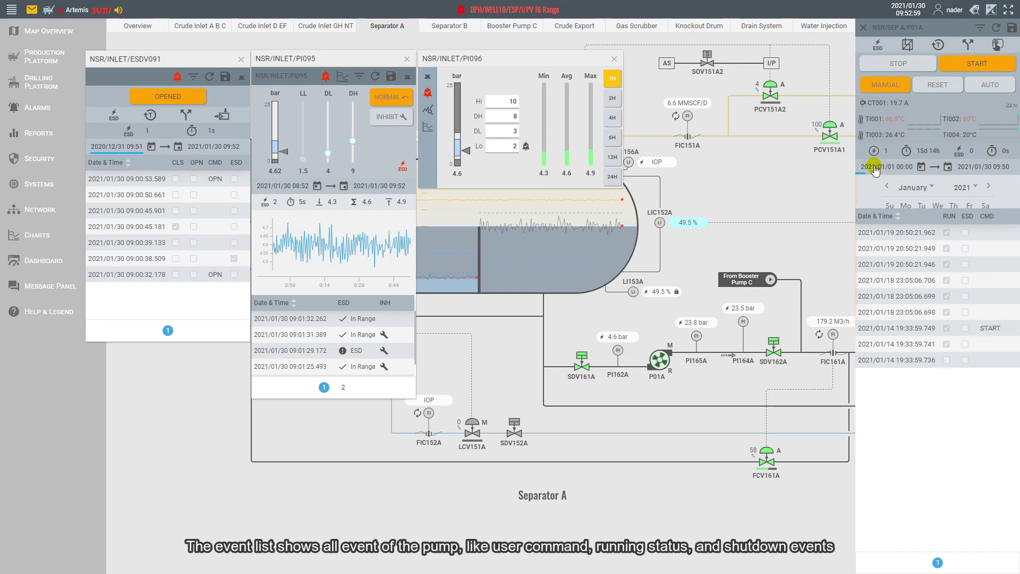
# Close the ESDV091, PI095 and PI096 faceplates.
pyautogui.click(242, 60)
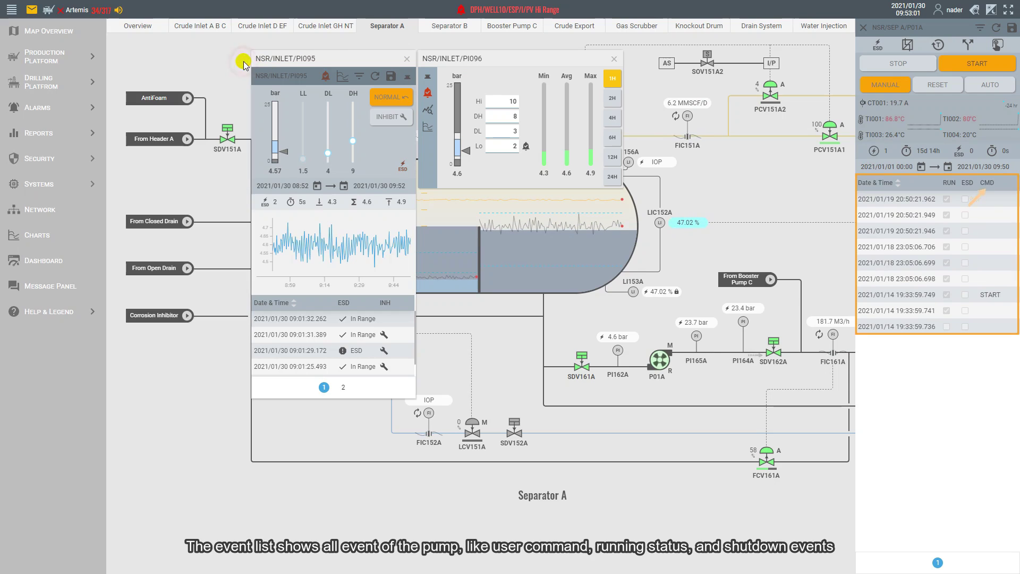
pyautogui.click(408, 60)
pyautogui.click(614, 59)
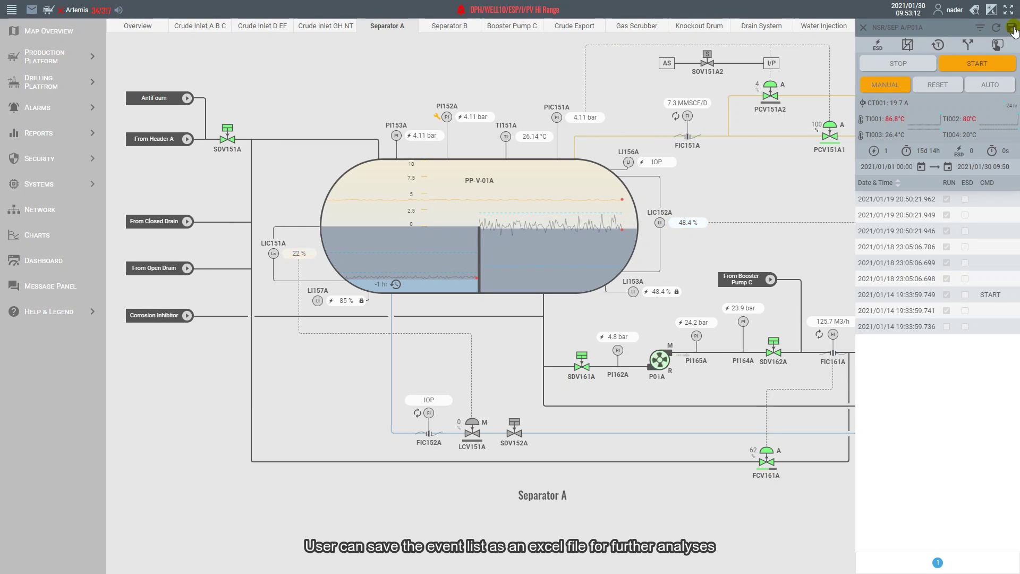
# Export P01A's event list to Excel as NSR SEP A P01A.xlsx, then close the spreadsheet.
pyautogui.click(997, 44)
pyautogui.press('Return')
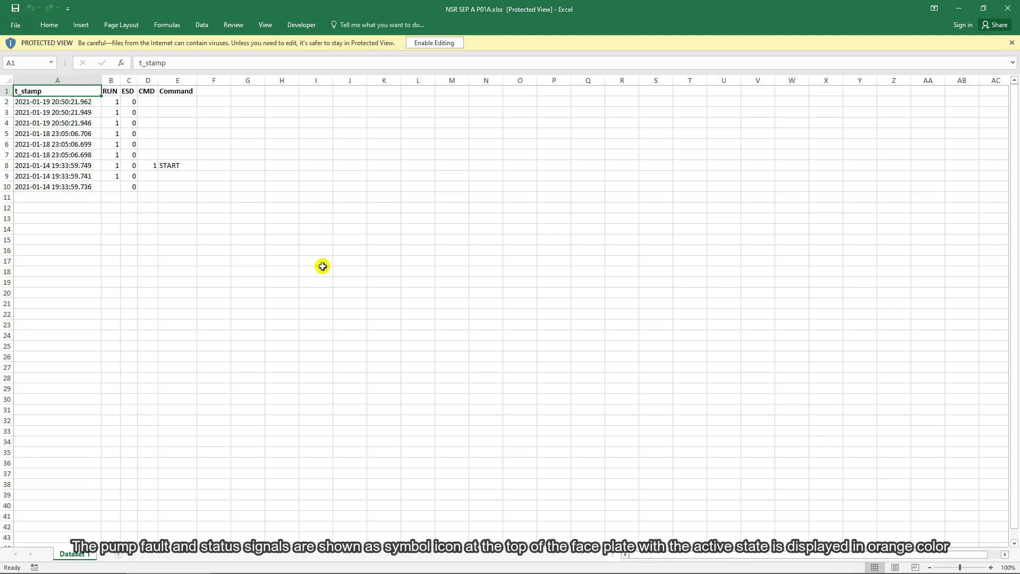
pyautogui.click(1016, 7)
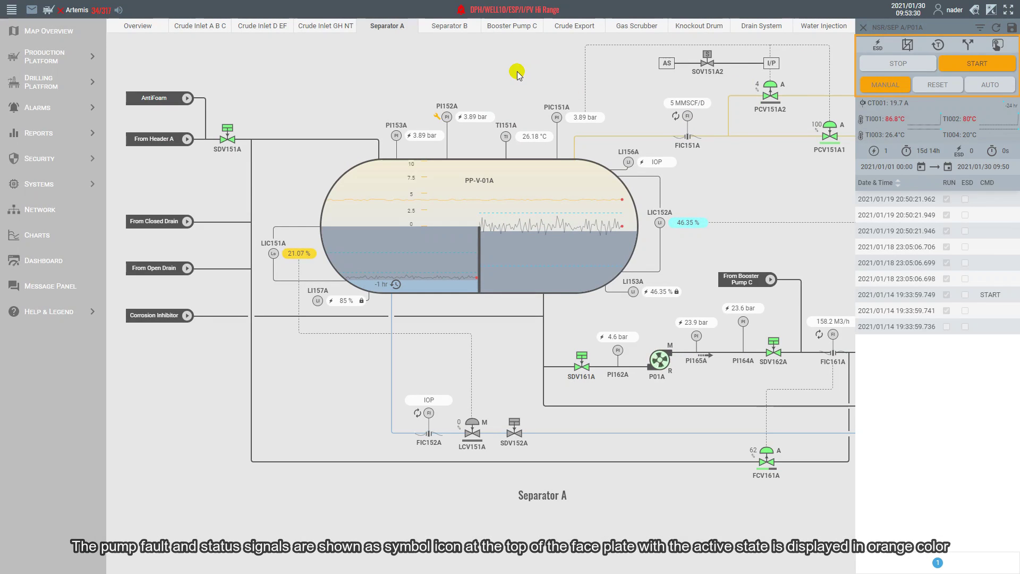
pyautogui.click(885, 118)
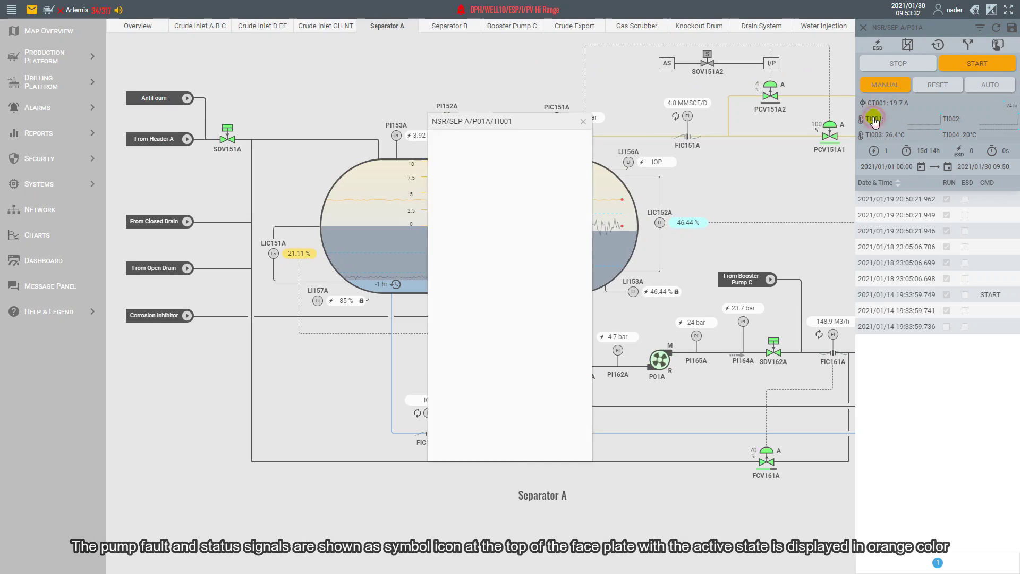
pyautogui.click(958, 139)
pyautogui.moveTo(535, 120); pyautogui.dragTo(327, 128)
pyautogui.click(374, 128)
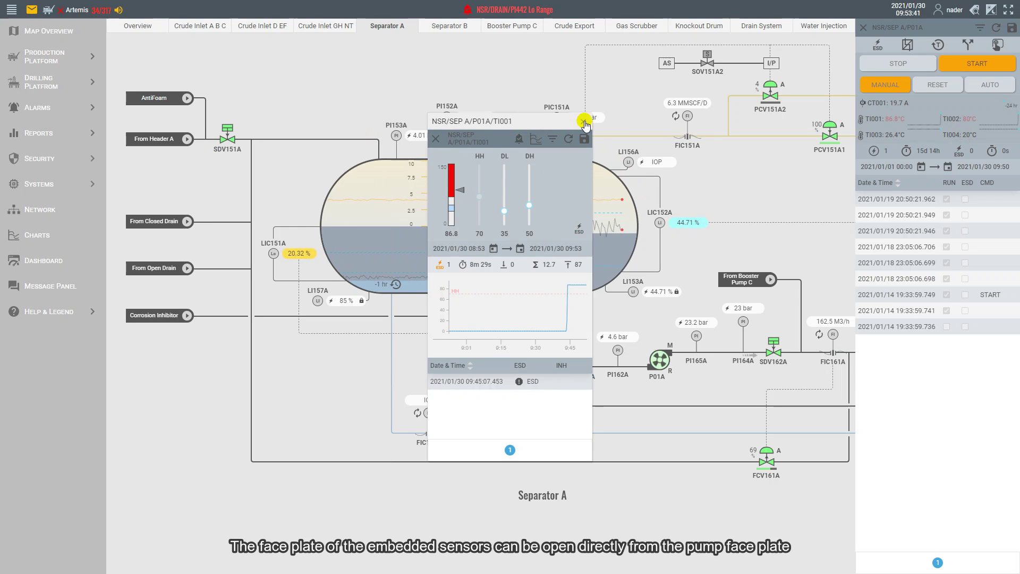
pyautogui.click(584, 122)
# Replace pump P01A's faceplate with PIC151A's and acknowledge its Hi and Lo alarms.
pyautogui.click(865, 31)
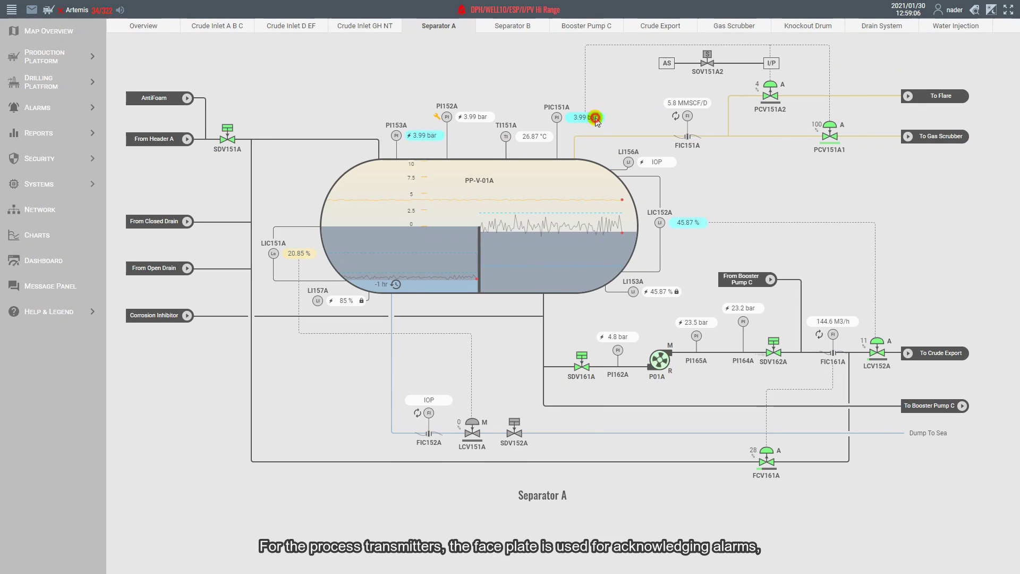
pyautogui.click(594, 118)
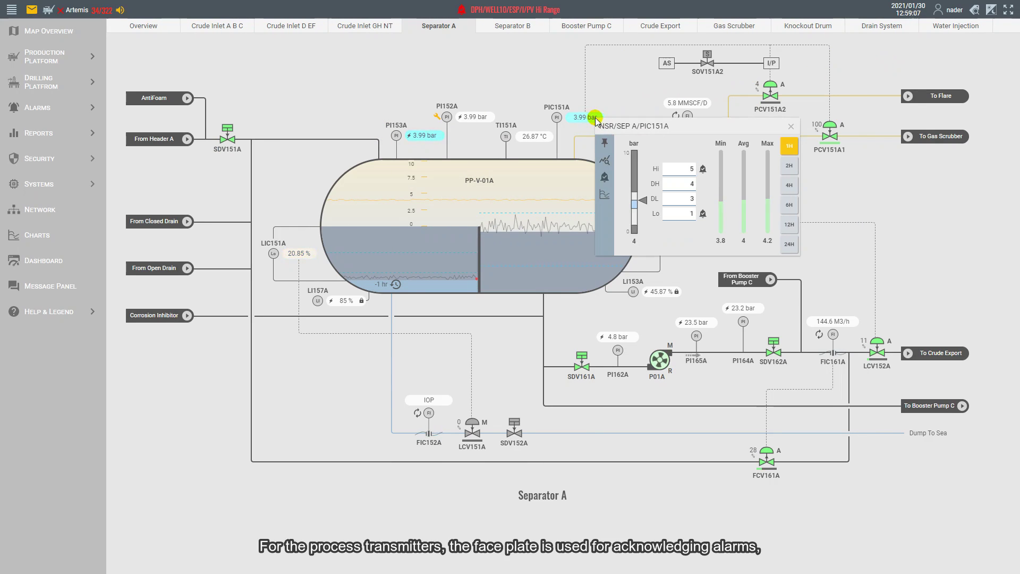
pyautogui.click(701, 169)
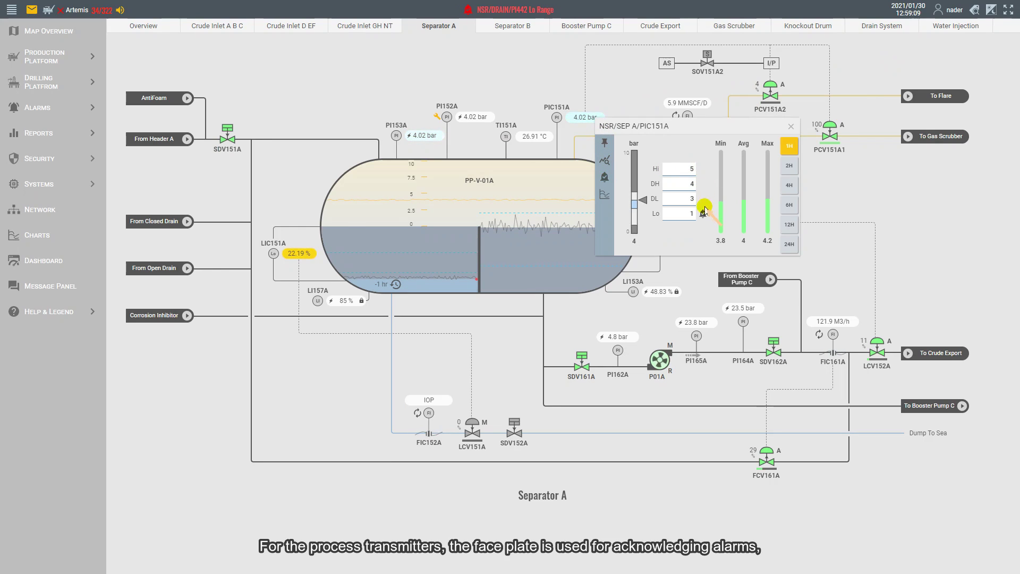
pyautogui.click(704, 216)
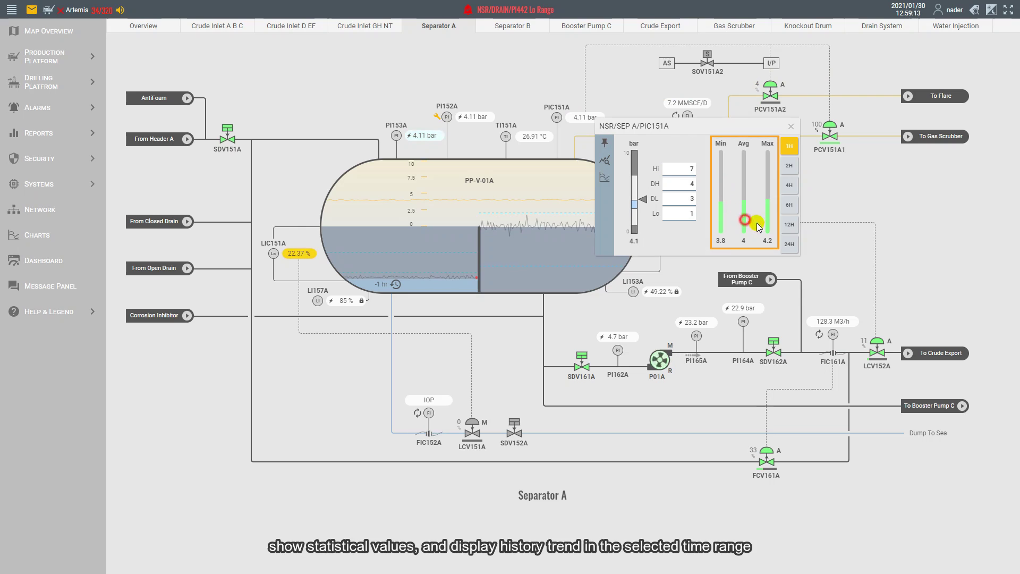
# Show PIC151A's statistics and history trend, then dock a trend spanning 2021/01/07–01/25.
pyautogui.click(725, 234)
pyautogui.click(607, 164)
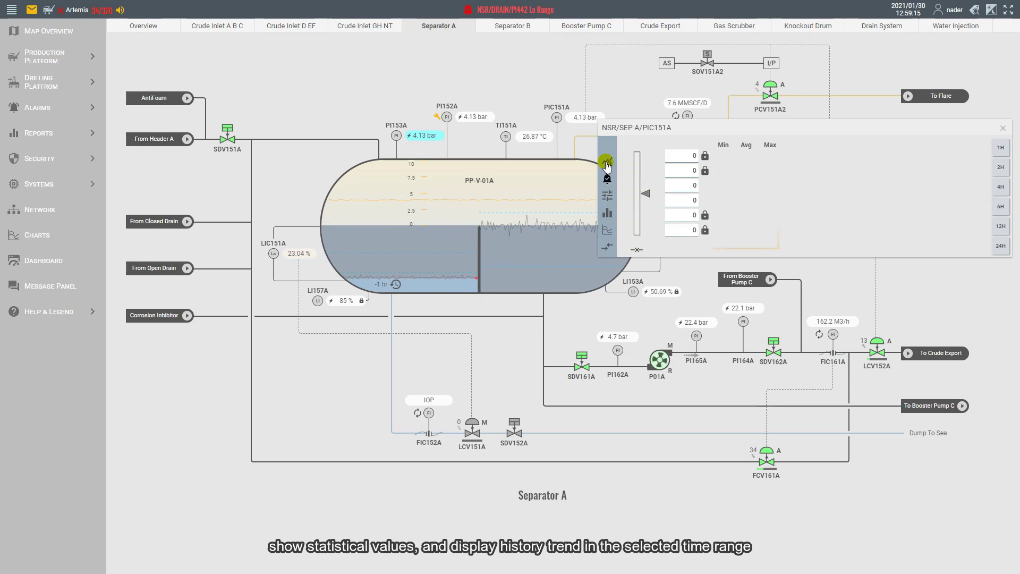
pyautogui.click(609, 196)
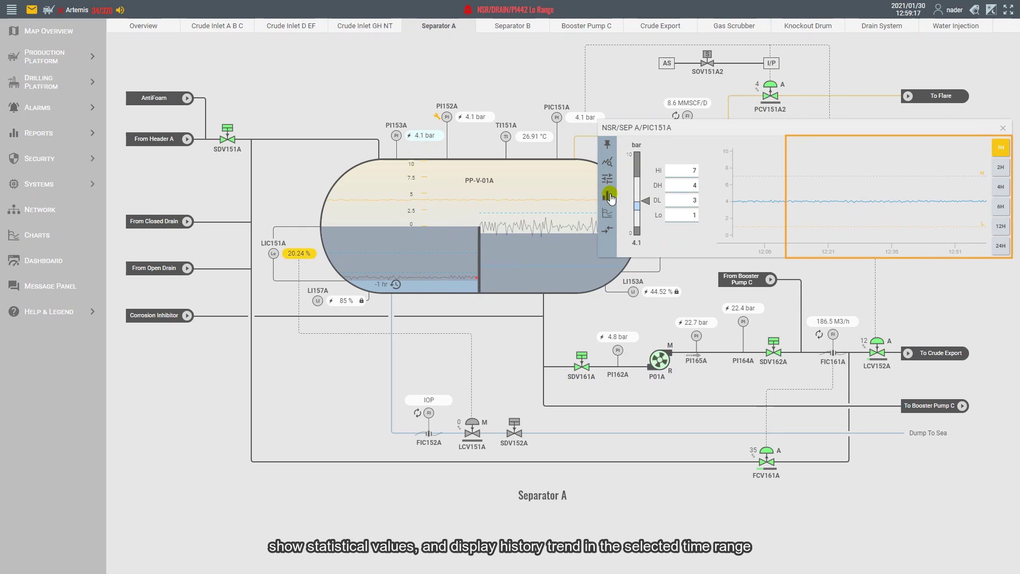
pyautogui.click(607, 212)
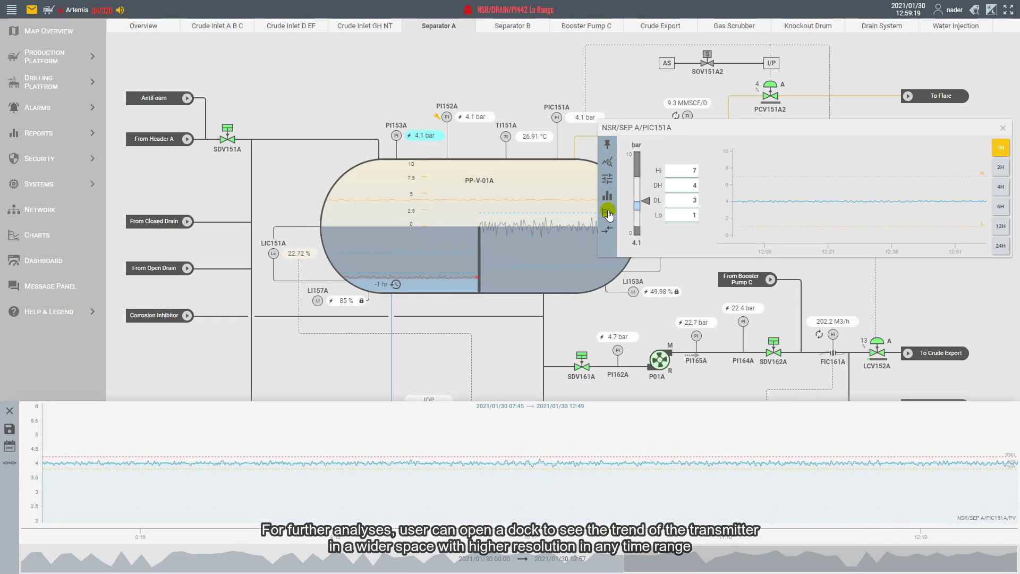
pyautogui.click(9, 447)
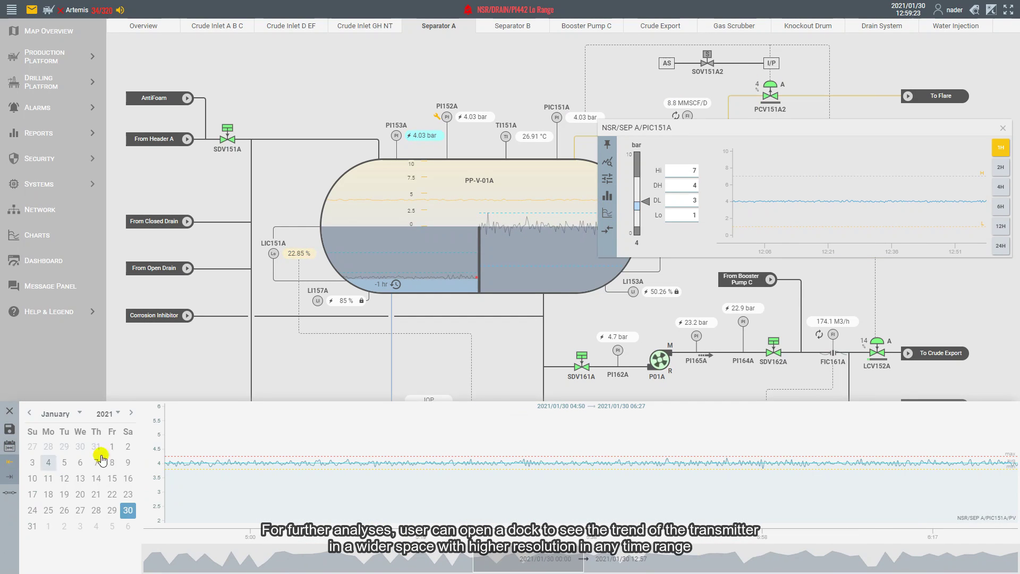
pyautogui.click(10, 446)
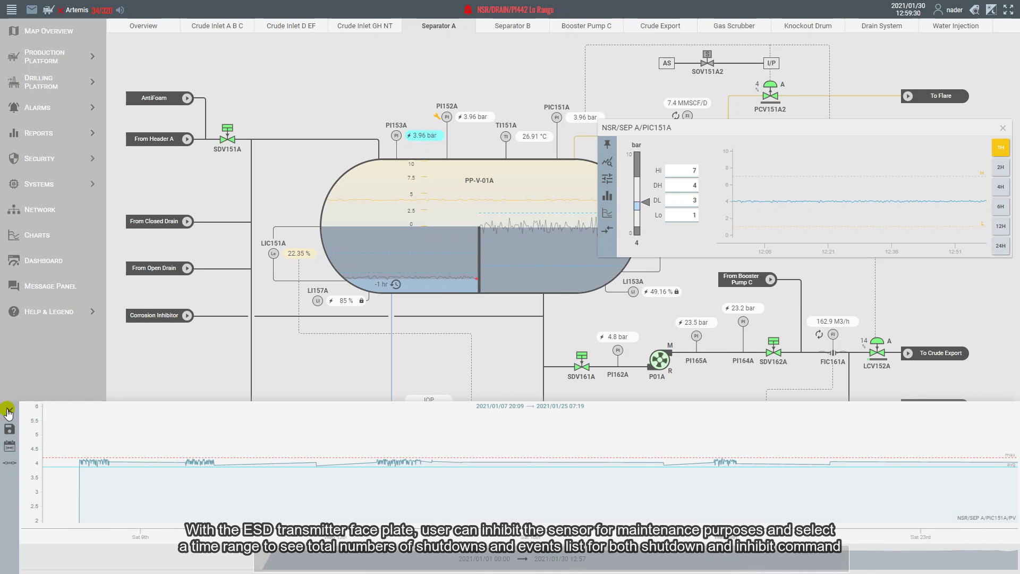
# Request an inhibit on PI153A and list its events from 2021/01/30 00:00.
pyautogui.click(422, 140)
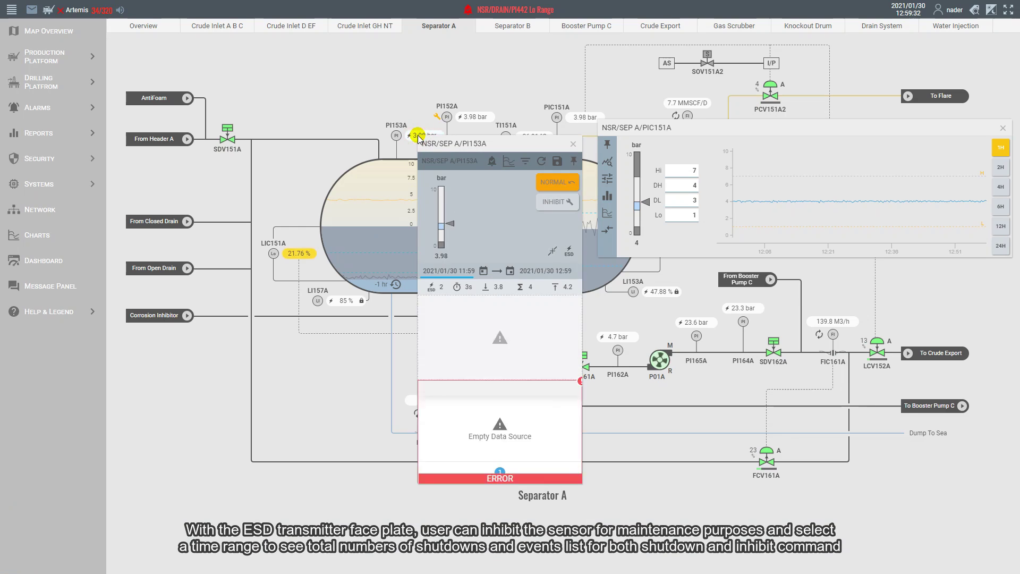
pyautogui.click(553, 203)
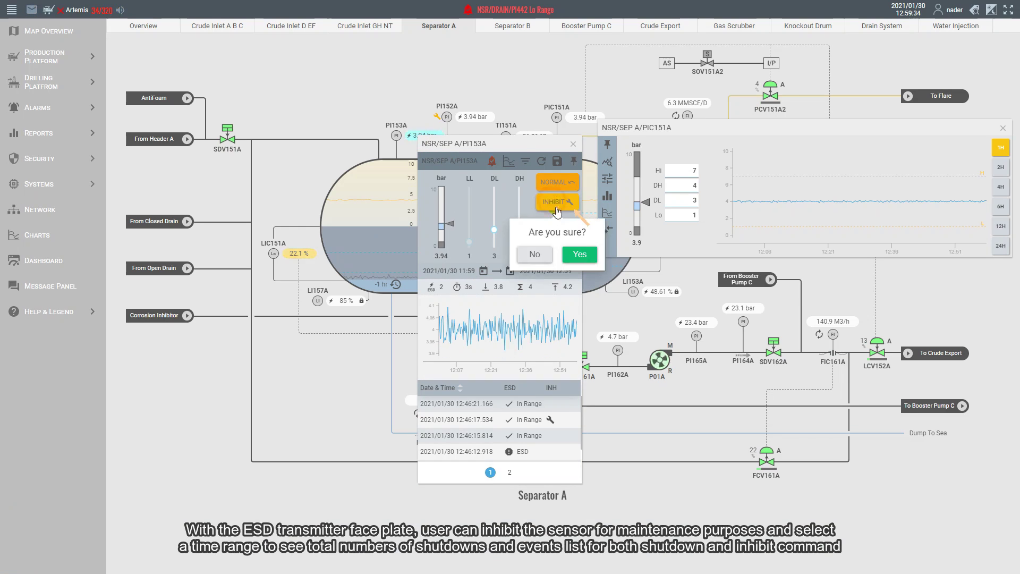
pyautogui.click(579, 255)
pyautogui.click(459, 272)
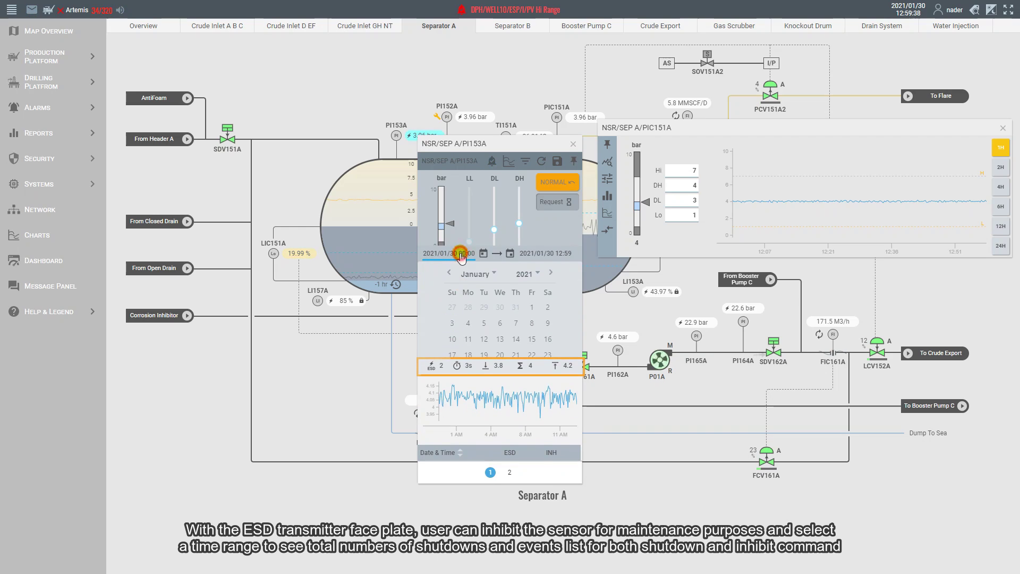
pyautogui.click(460, 255)
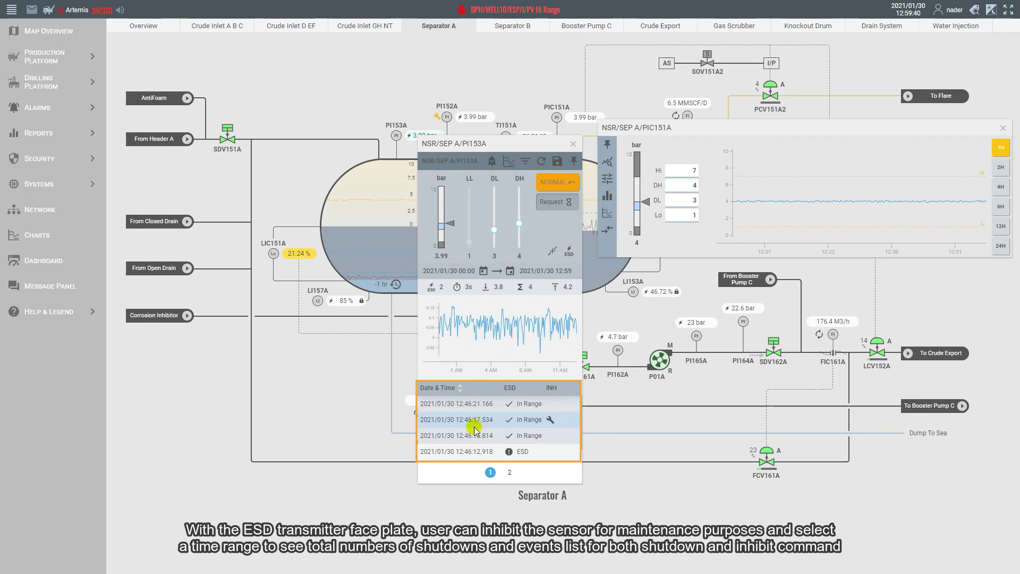
# Close PI153A's faceplate and jump through alarms on Drain System and Air Compressor pages.
pyautogui.click(572, 144)
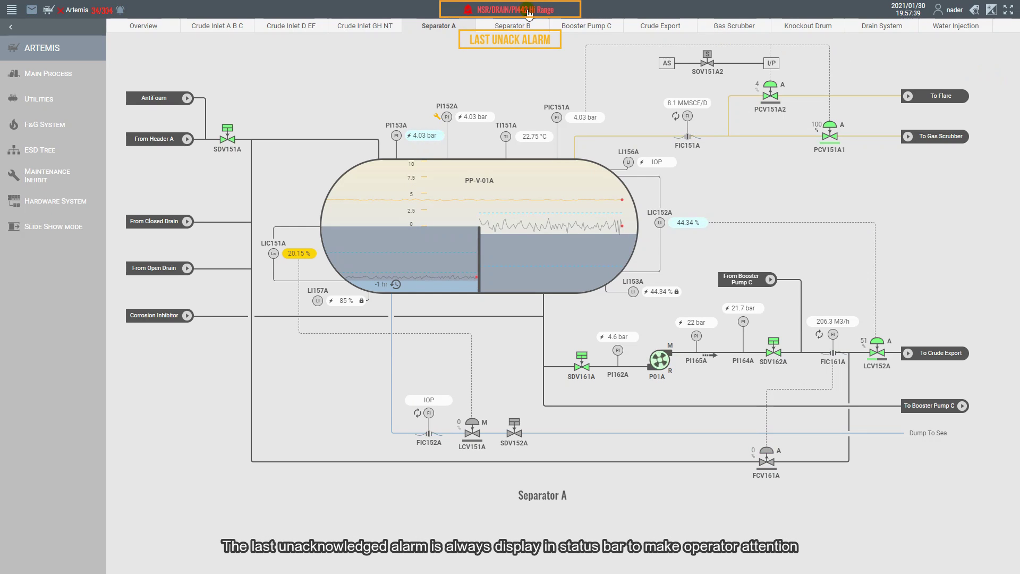
pyautogui.click(500, 12)
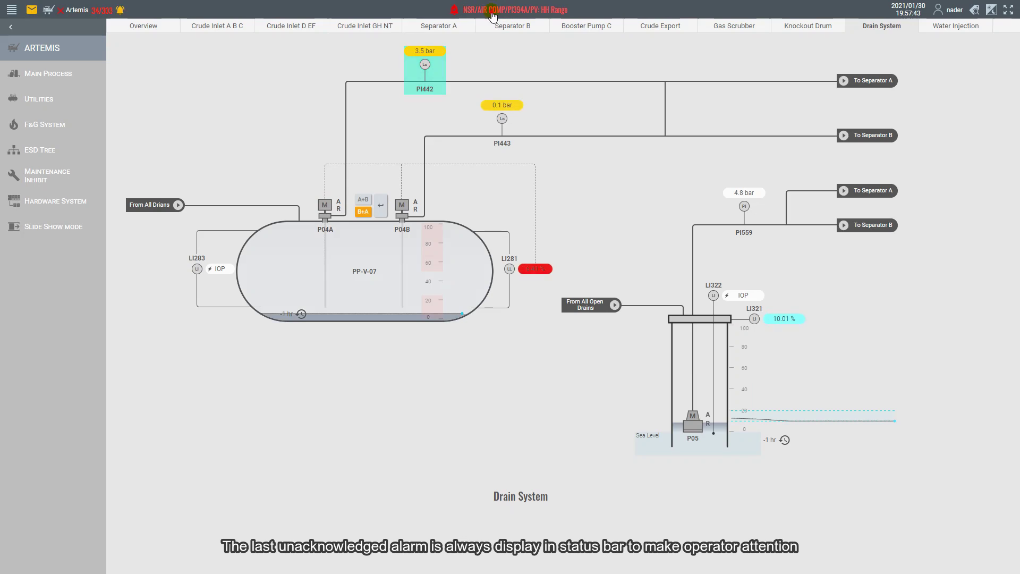
pyautogui.click(493, 13)
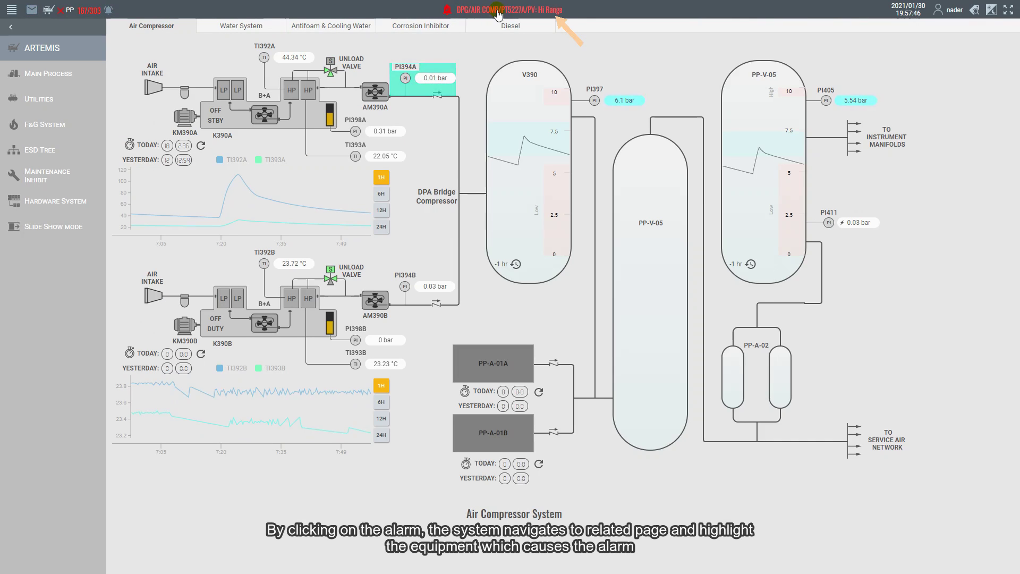
pyautogui.click(498, 12)
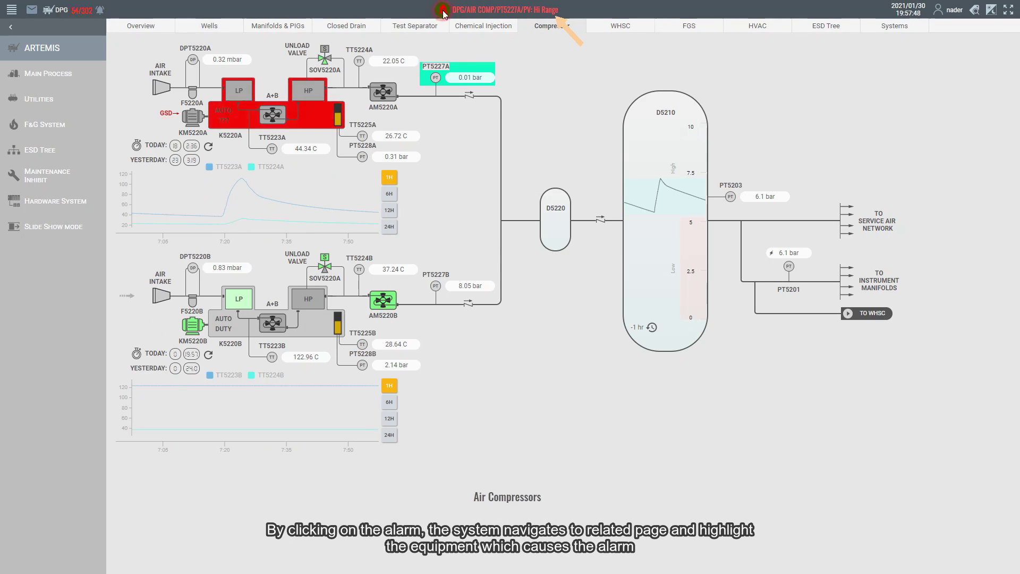
pyautogui.click(455, 12)
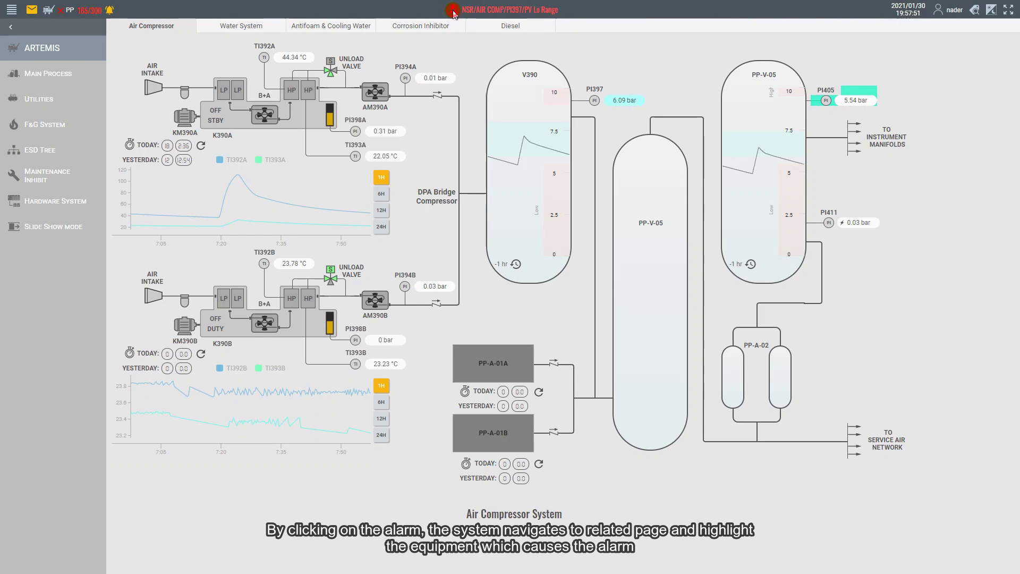
# Visit the PI442, Well No. 8, PI394A, FI181 and FIC131 alarms, then open the 259-alarm list.
pyautogui.click(477, 16)
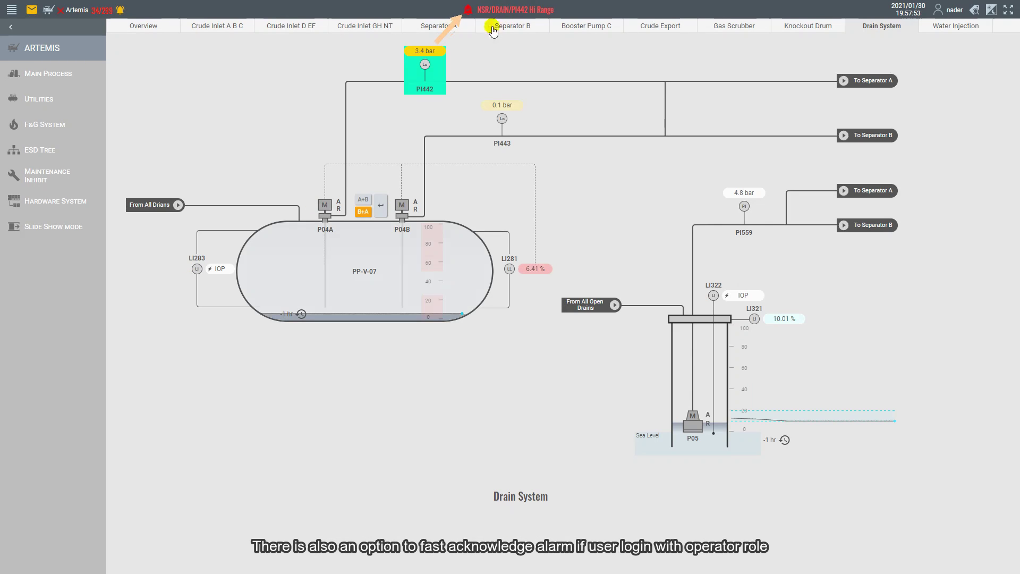
pyautogui.click(479, 13)
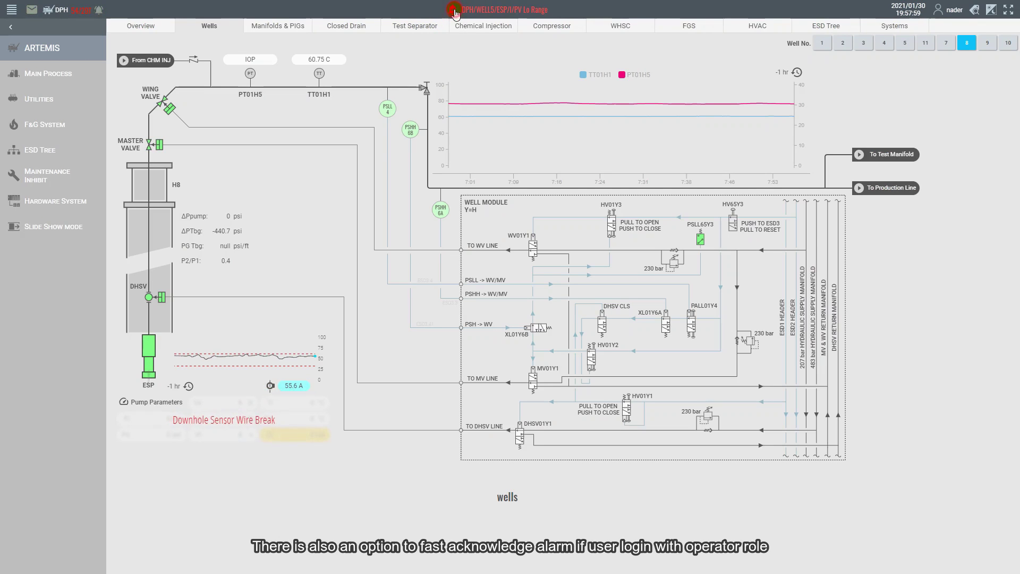
pyautogui.click(471, 12)
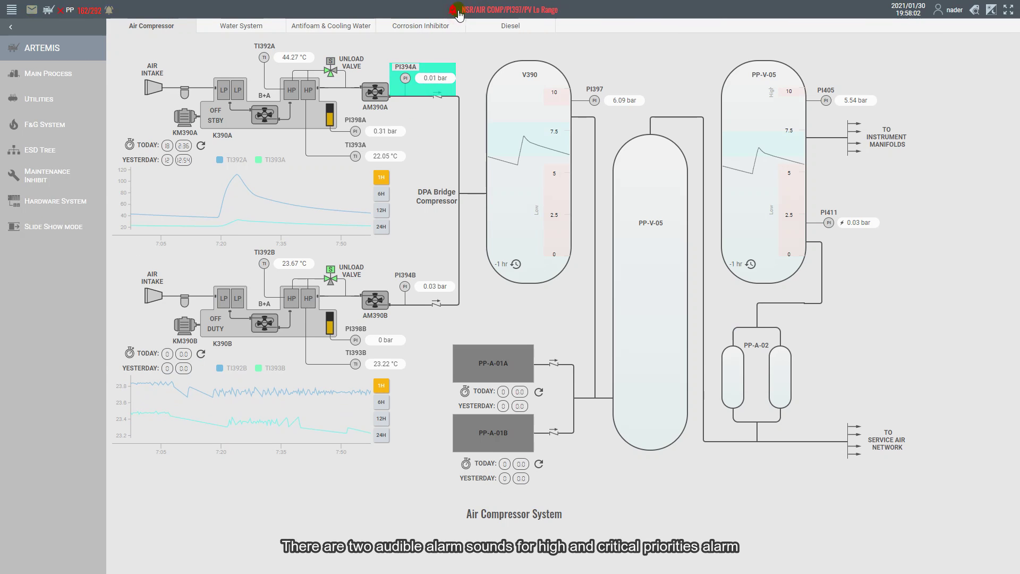
pyautogui.click(492, 14)
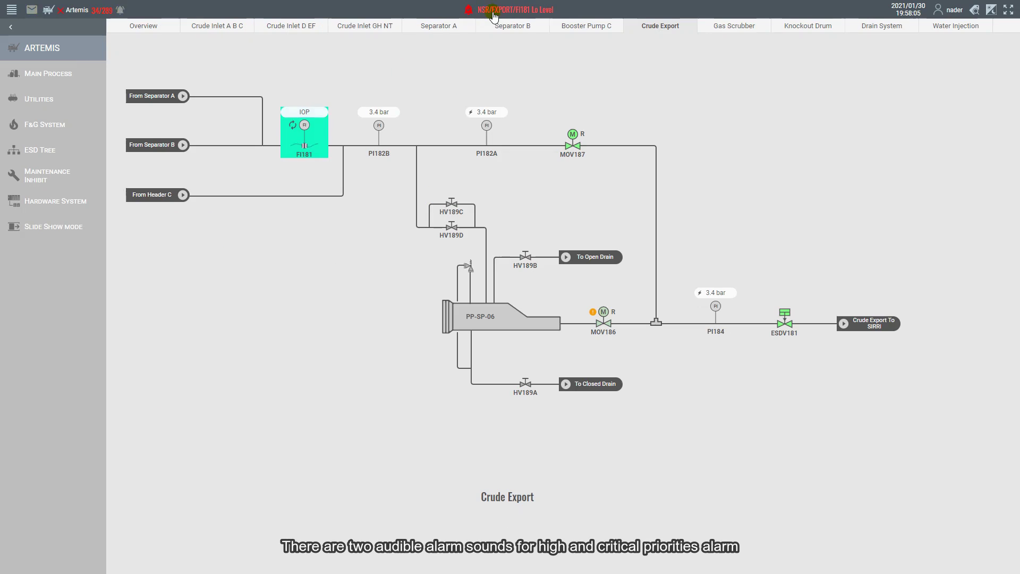
pyautogui.click(490, 15)
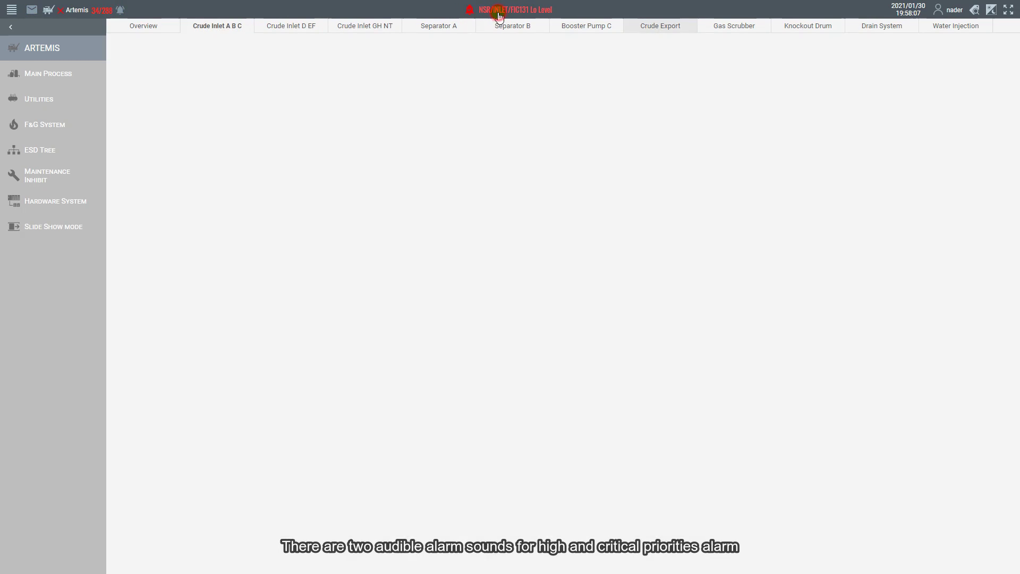
pyautogui.click(119, 11)
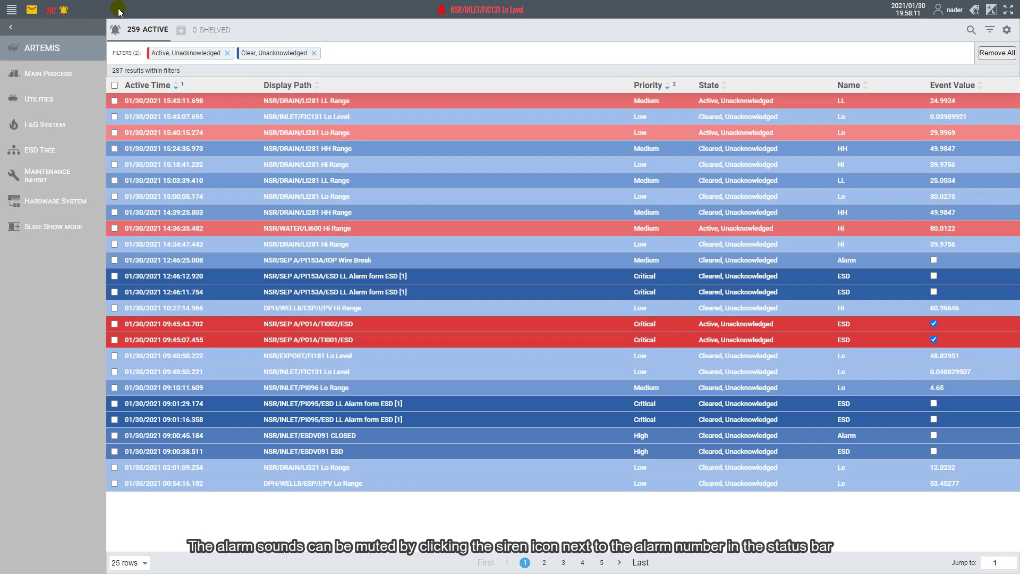